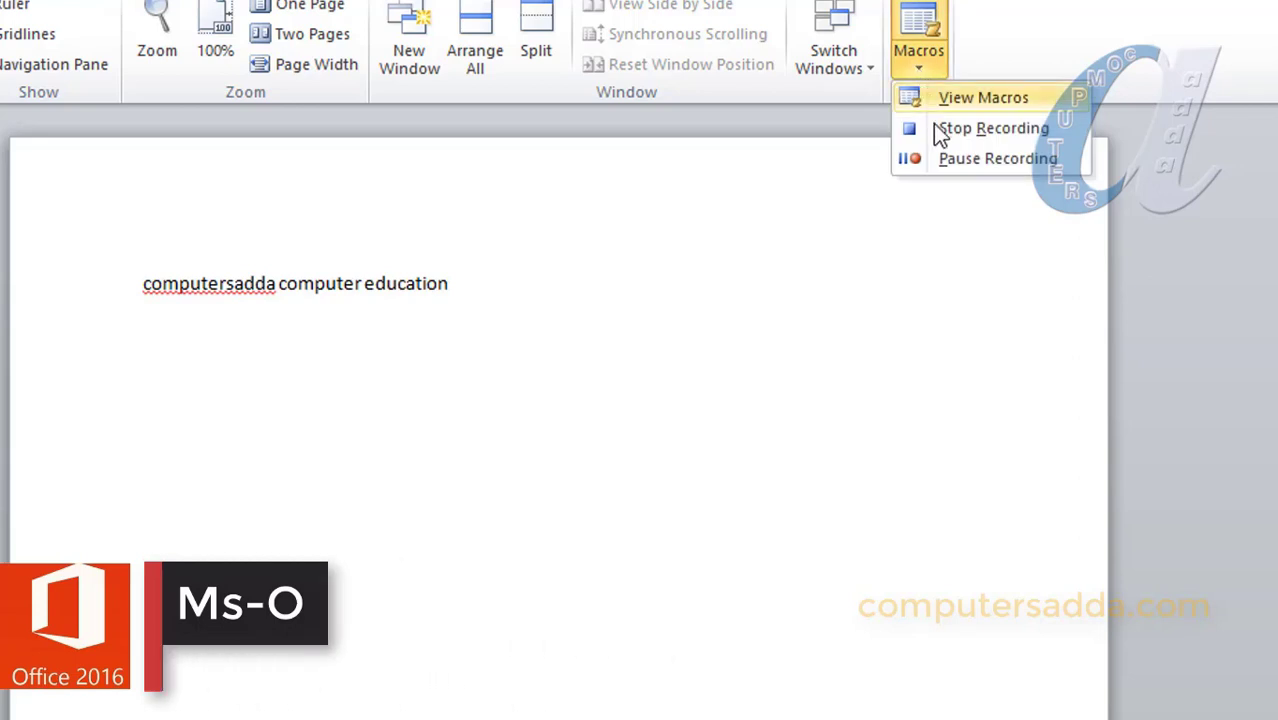
Stop recording the macro and run macro a1 twice at the end of the text.
click(934, 128)
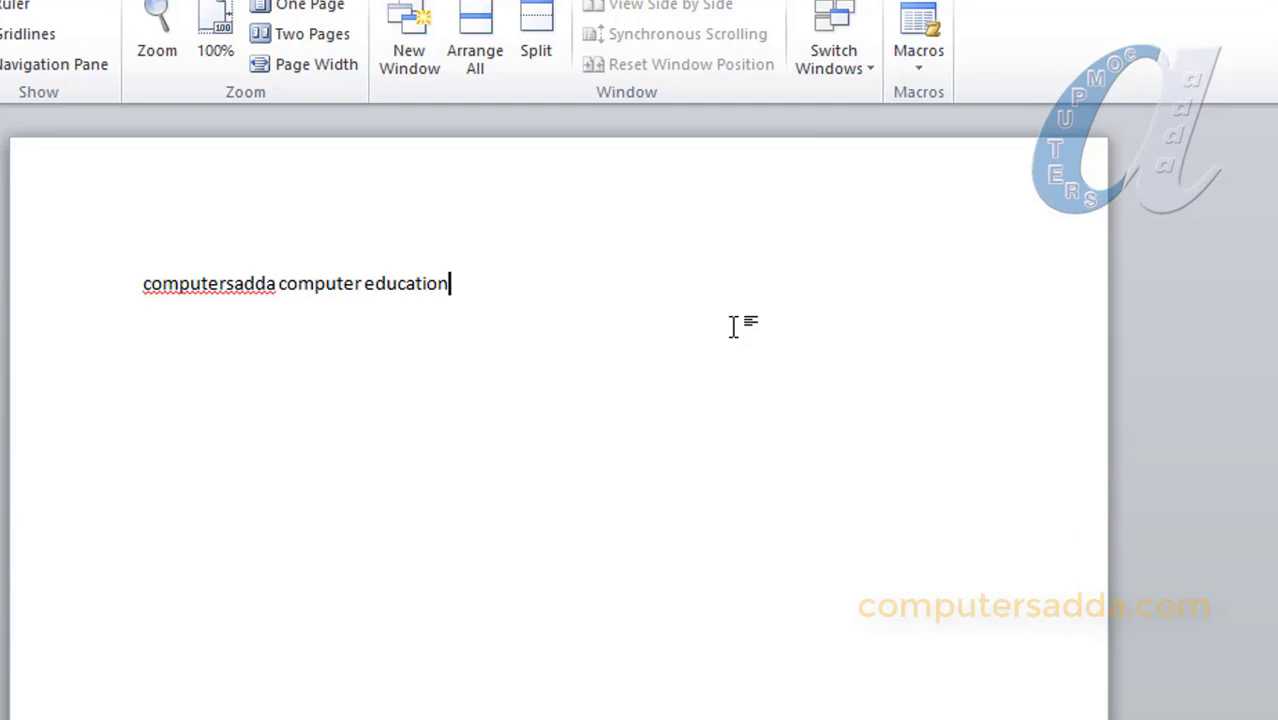
key(alt+F8)
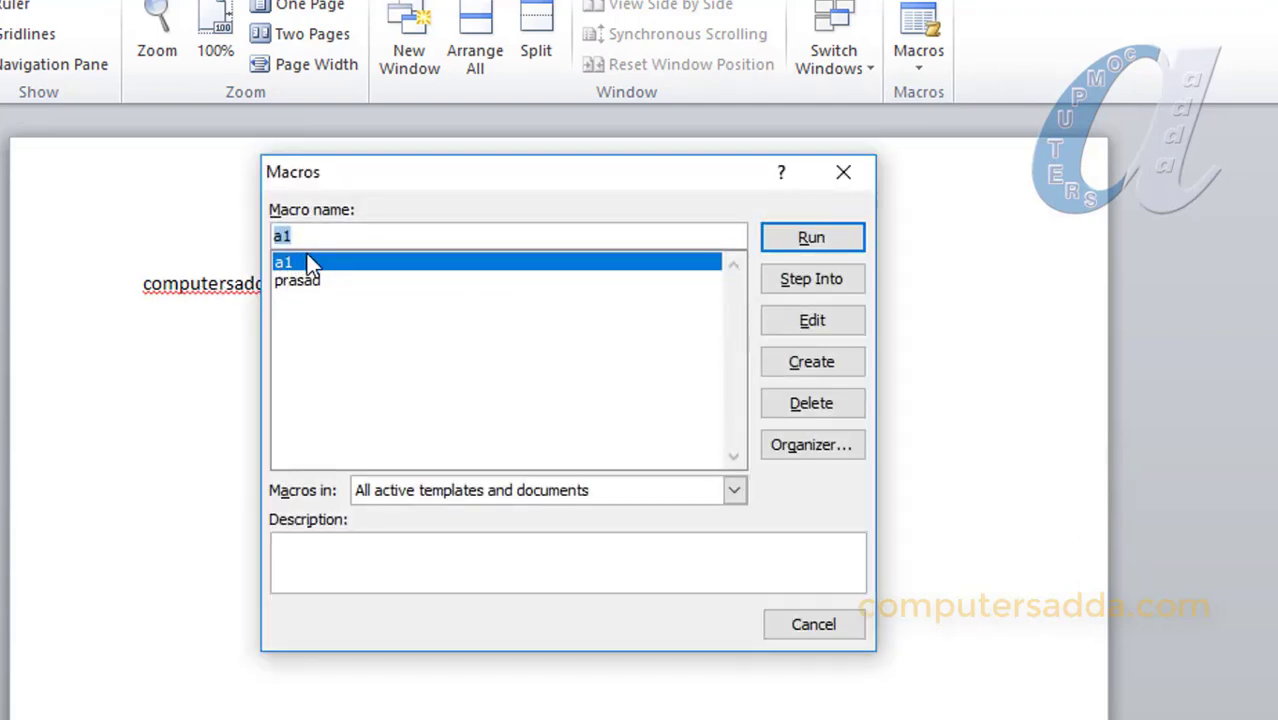
click(827, 244)
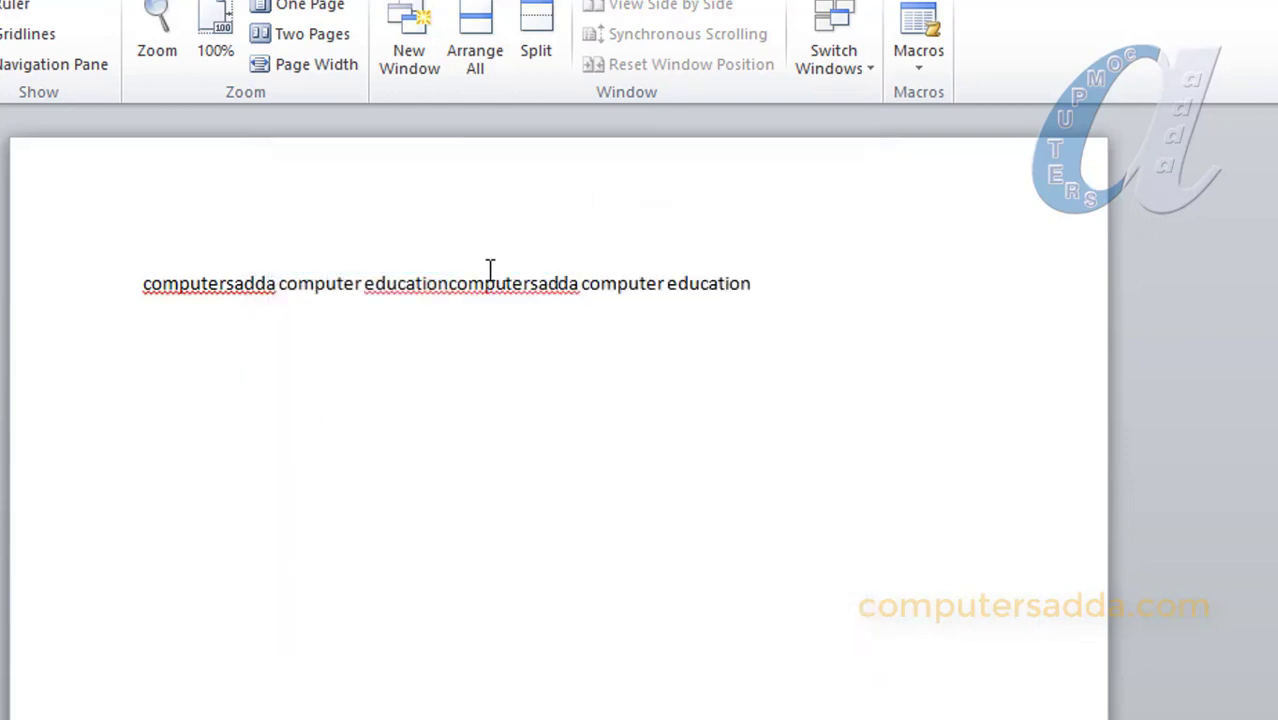
click(938, 76)
click(943, 100)
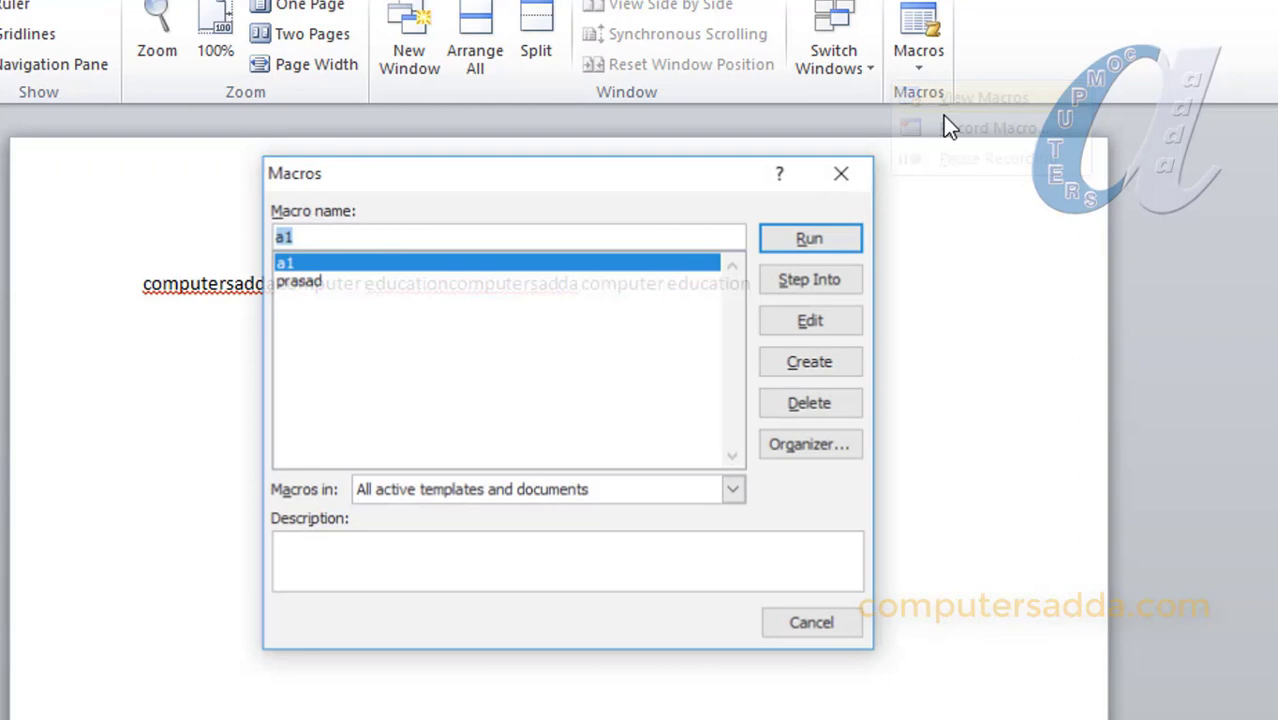
click(805, 243)
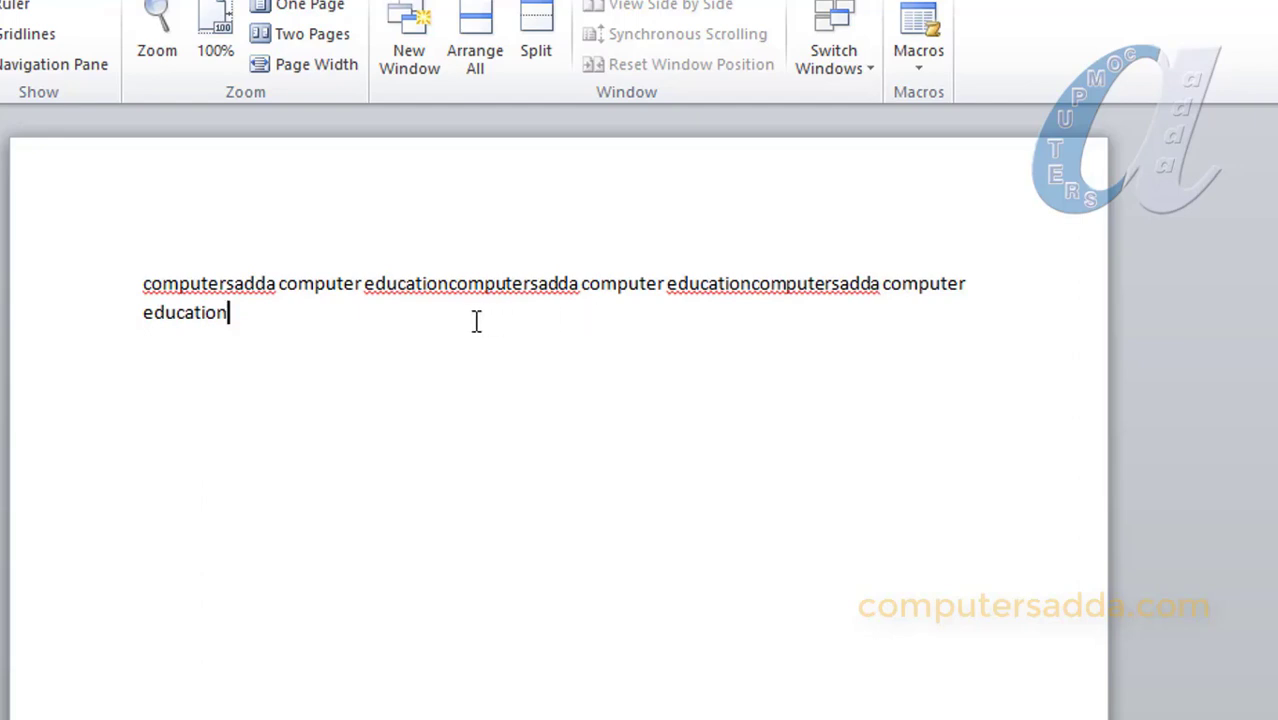
Clear the document, use the recorded macro to insert "computersadda computer education" eleven times, and select all the text.
key(ctrl+a)
key(Delete)
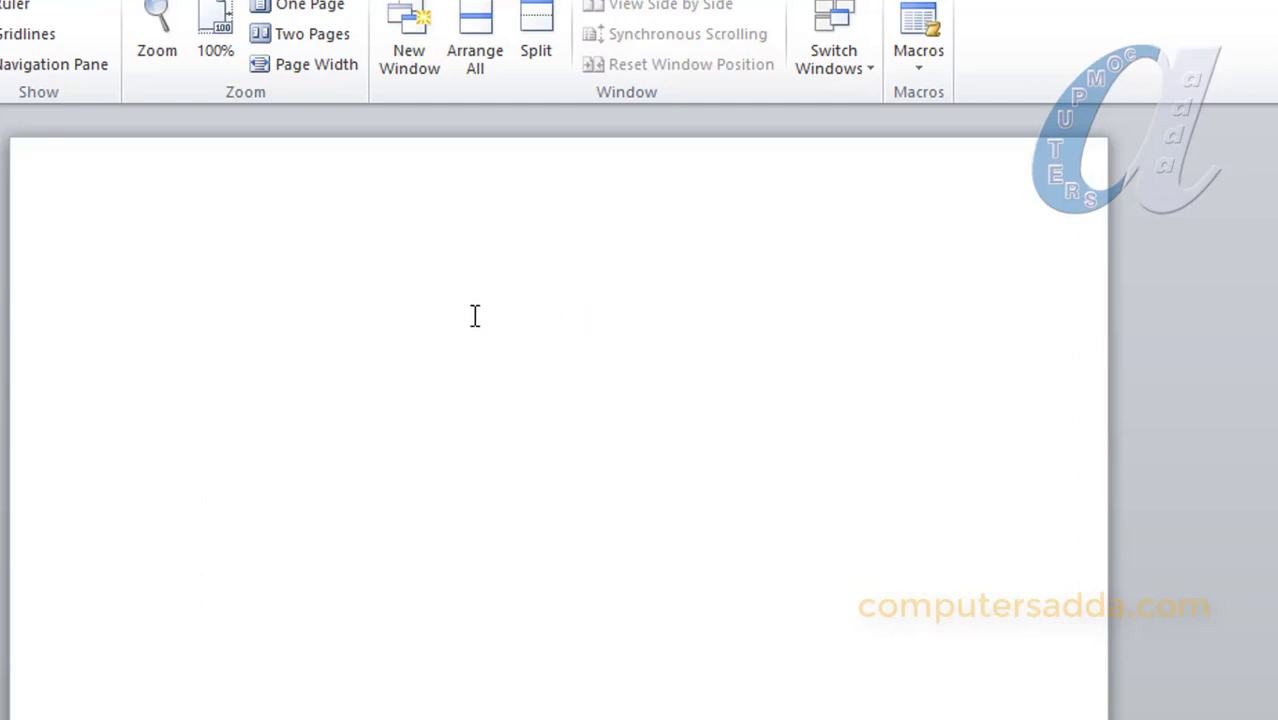
text(computersadda computer education)
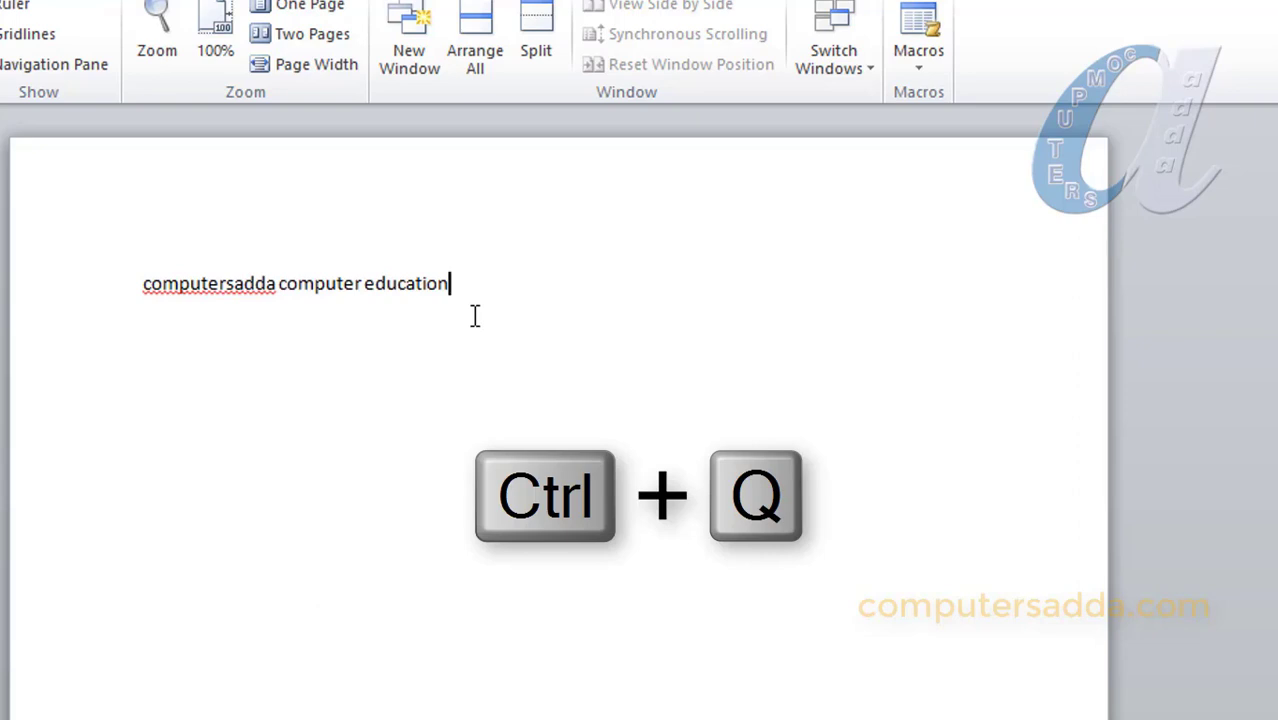
text(computersadda computer education)
key(ctrl+v)
key(ctrl+v)
key(ctrl+v)
key(ctrl+v)
key(ctrl+v)
key(ctrl+v)
key(ctrl+v)
key(ctrl+v)
key(ctrl+v)
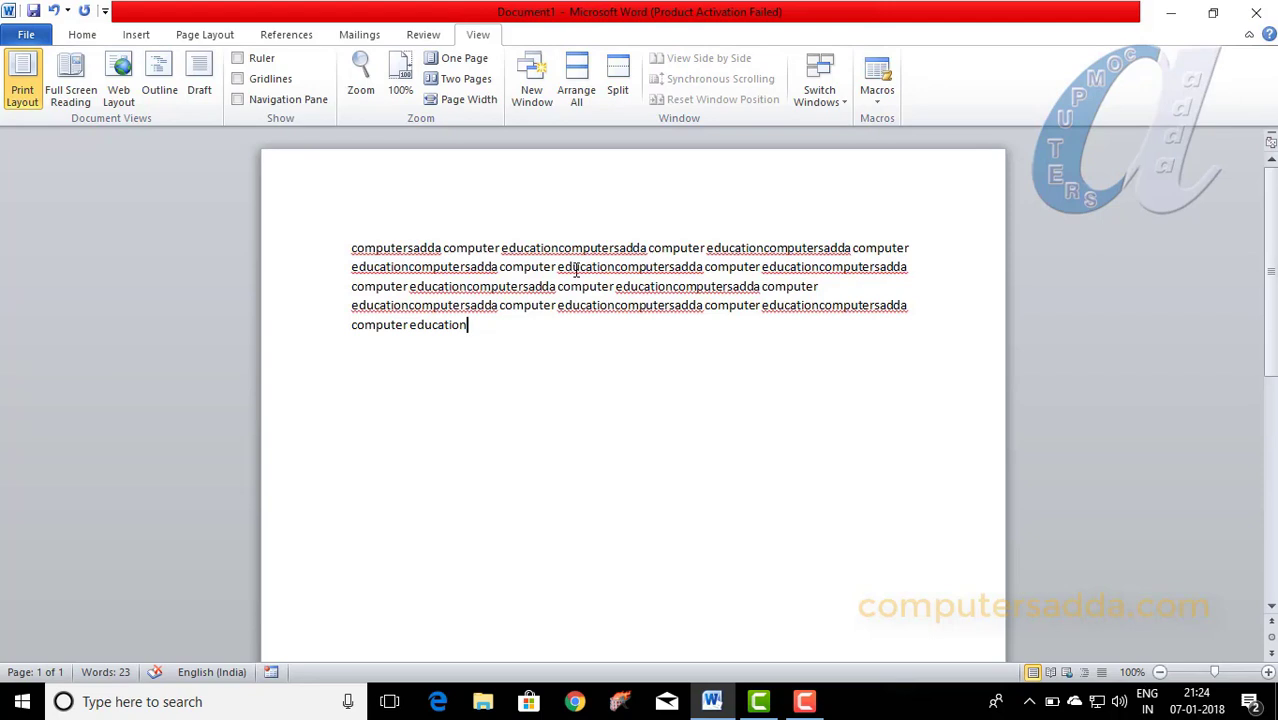
key(ctrl+a)
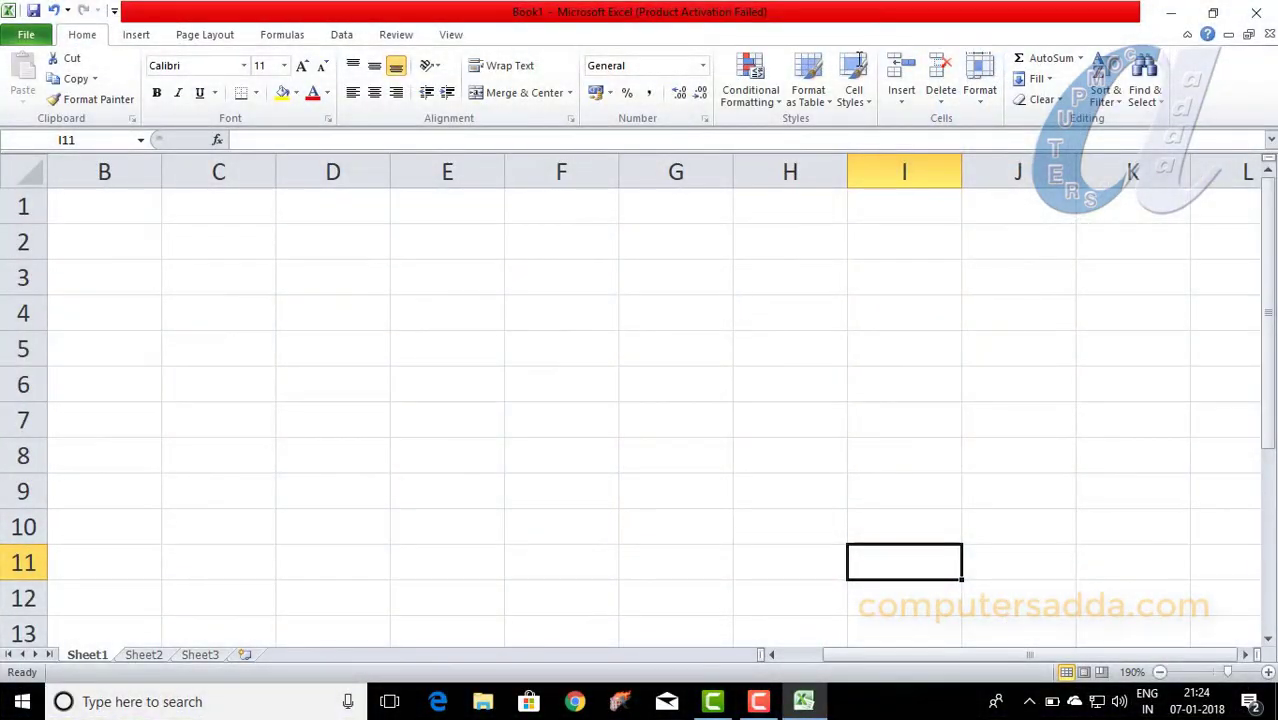
Switch to Excel and use Extend Selection mode from cell D3 to try several range sizes, finishing with D3:H12.
click(294, 277)
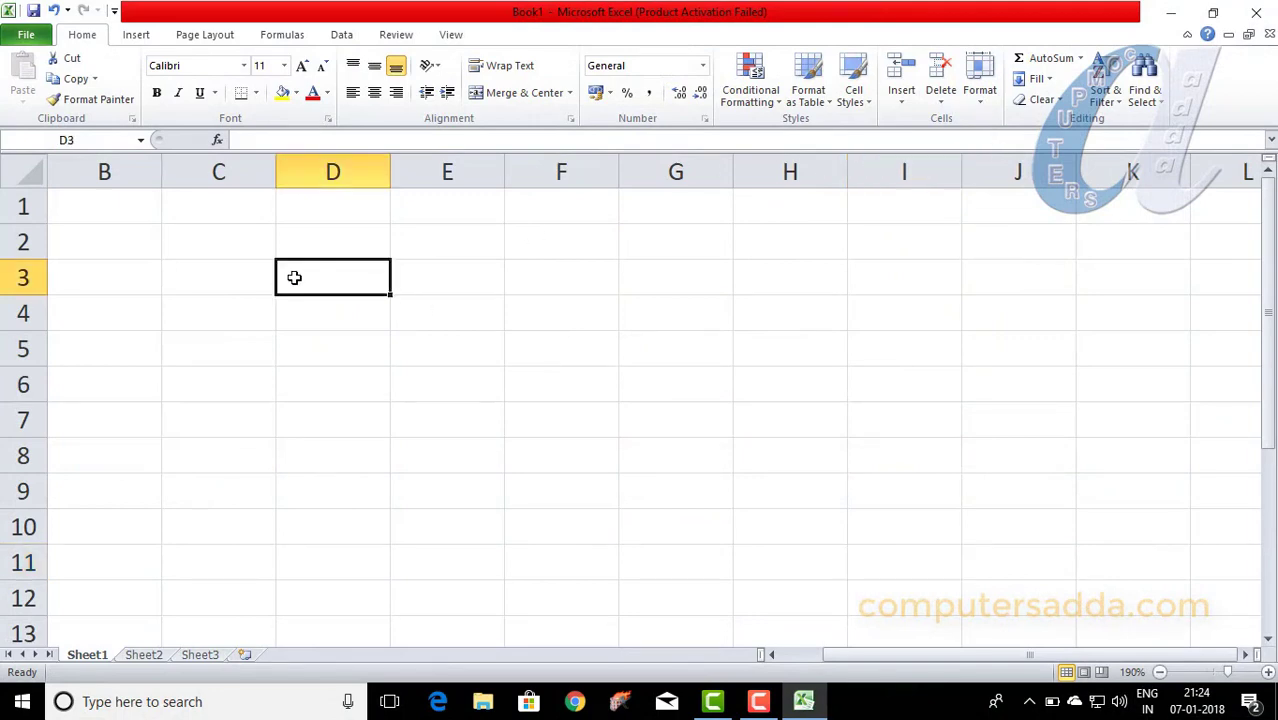
key(F8)
click(1003, 559)
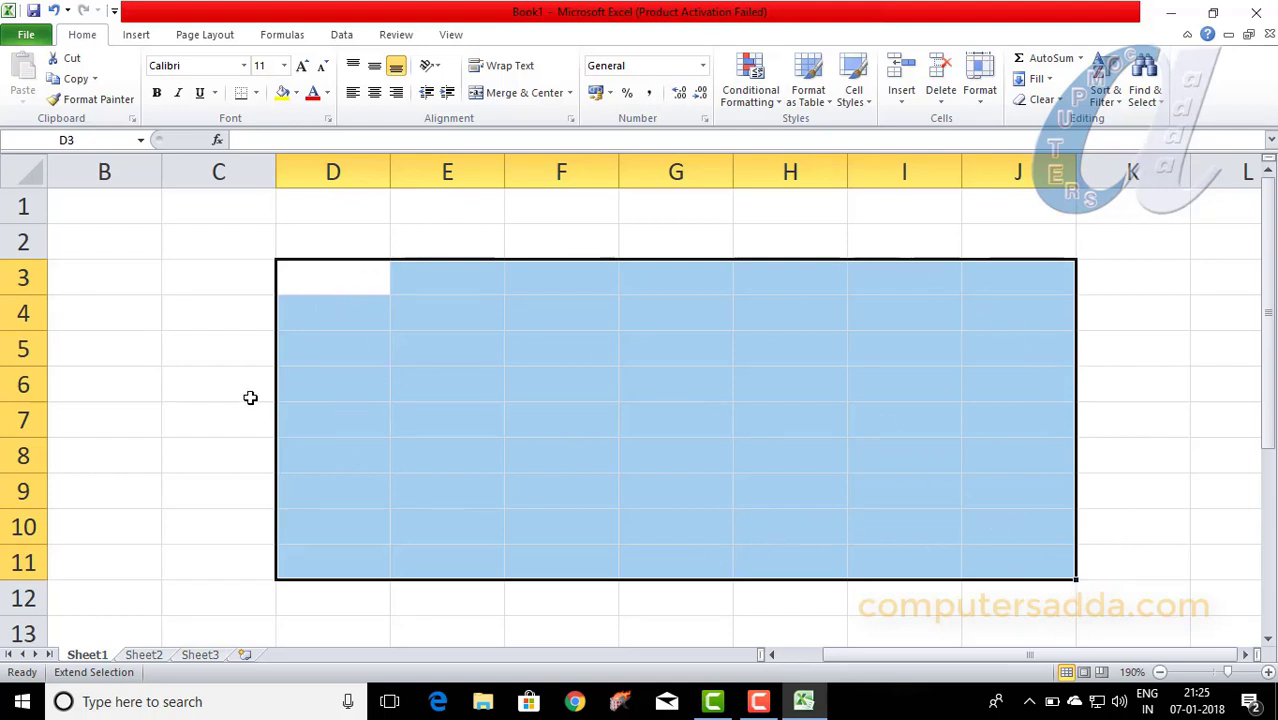
click(994, 288)
click(780, 477)
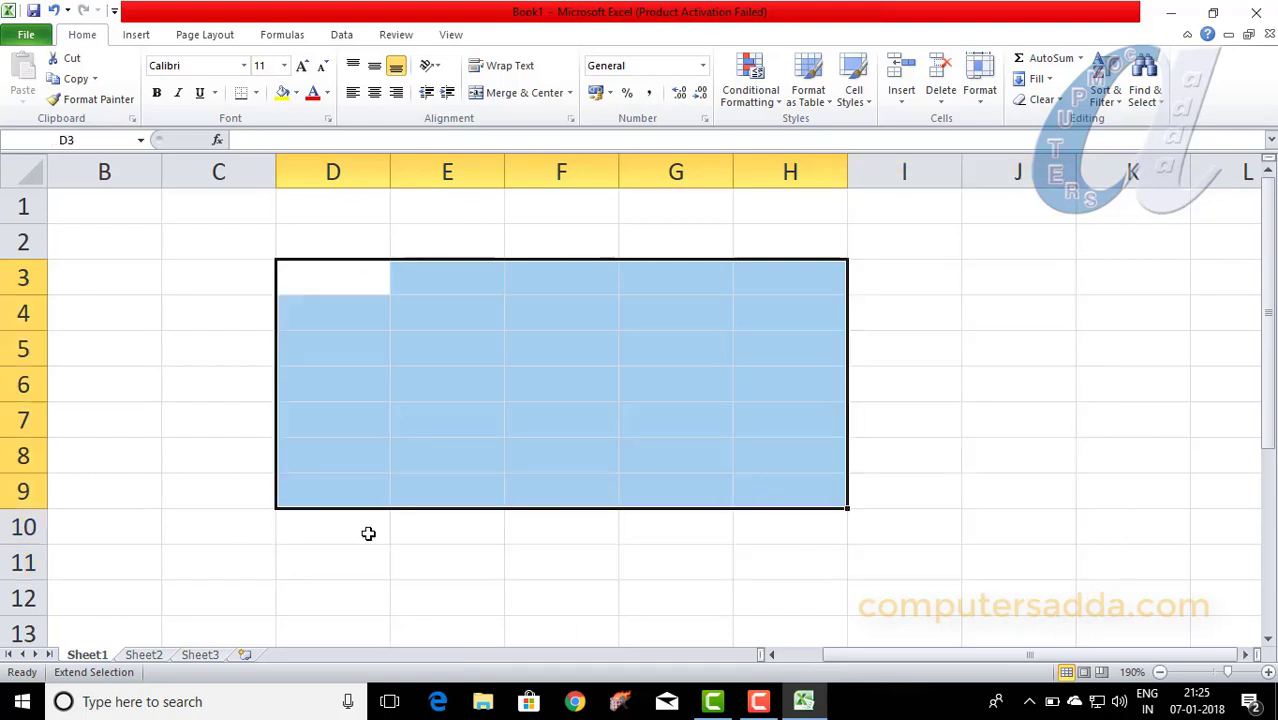
click(377, 559)
click(676, 527)
click(995, 385)
click(762, 601)
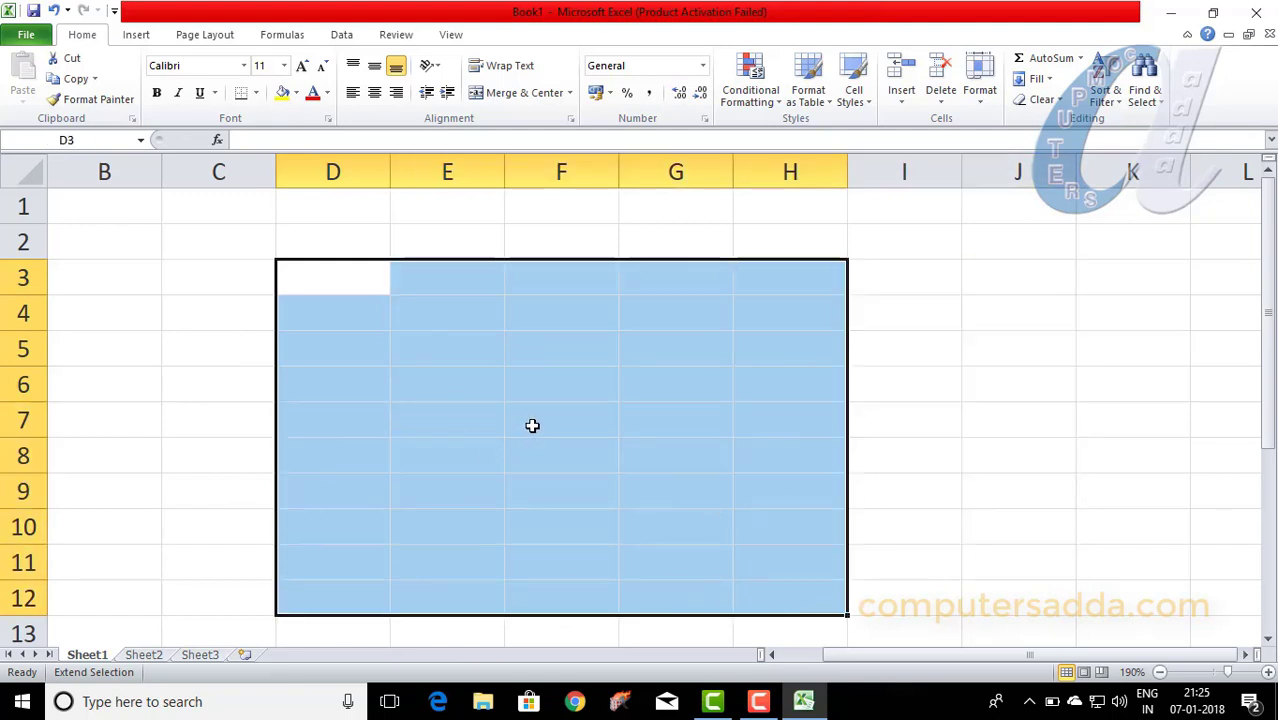
Turn off Extend Selection mode and select separate cells on the sheet, finishing on I7.
key(F8)
click(465, 423)
click(165, 351)
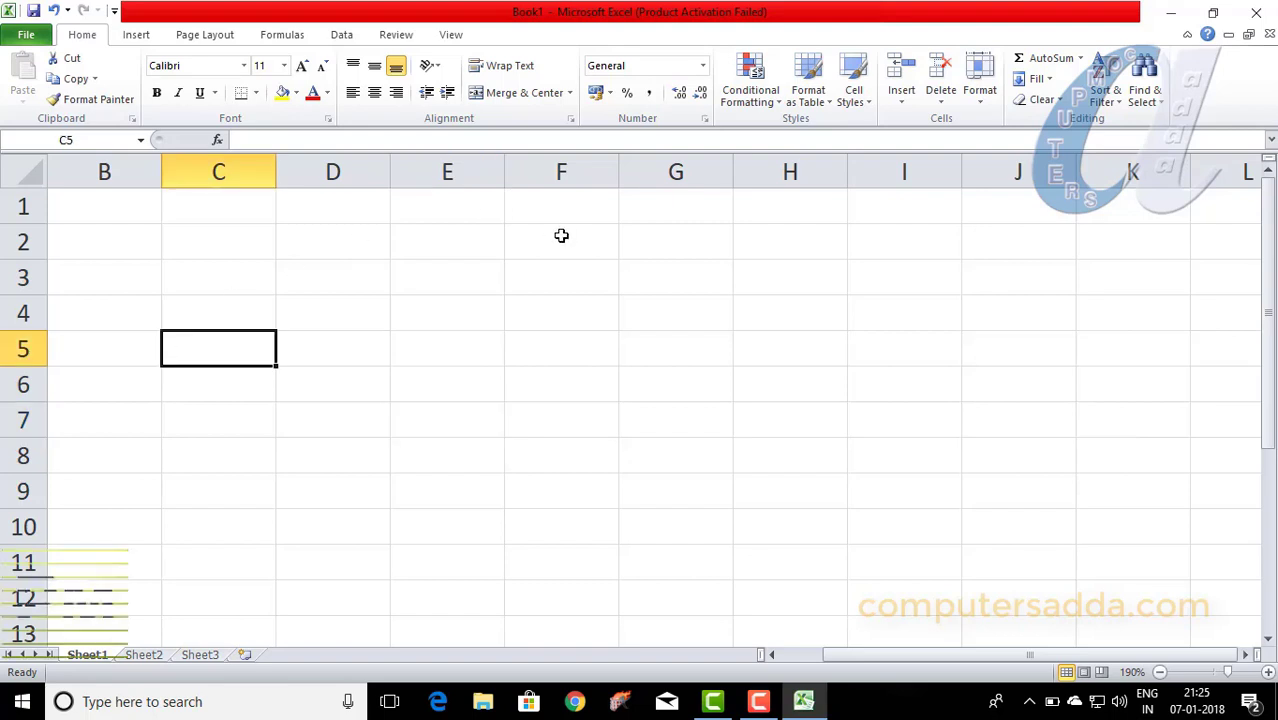
drag(720, 355, 725, 402)
click(865, 426)
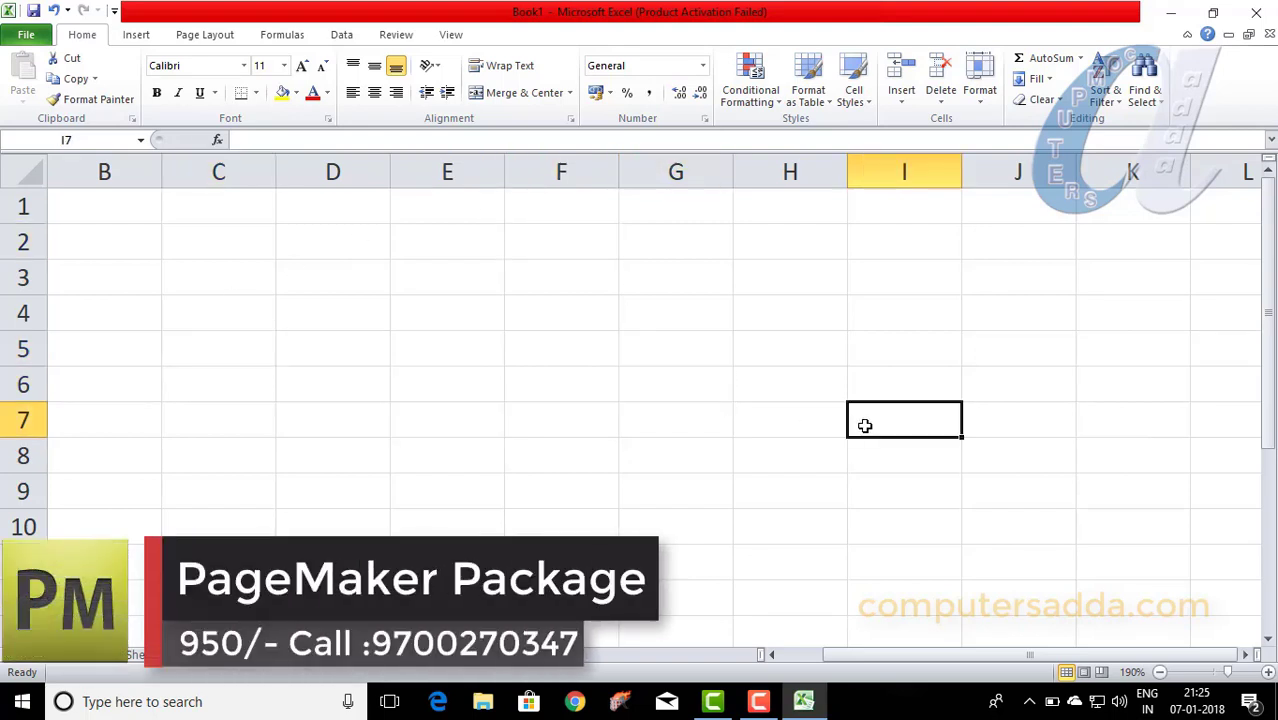
Open the Macro dialog and move it across the worksheet away from columns I to K.
key(alt+F8)
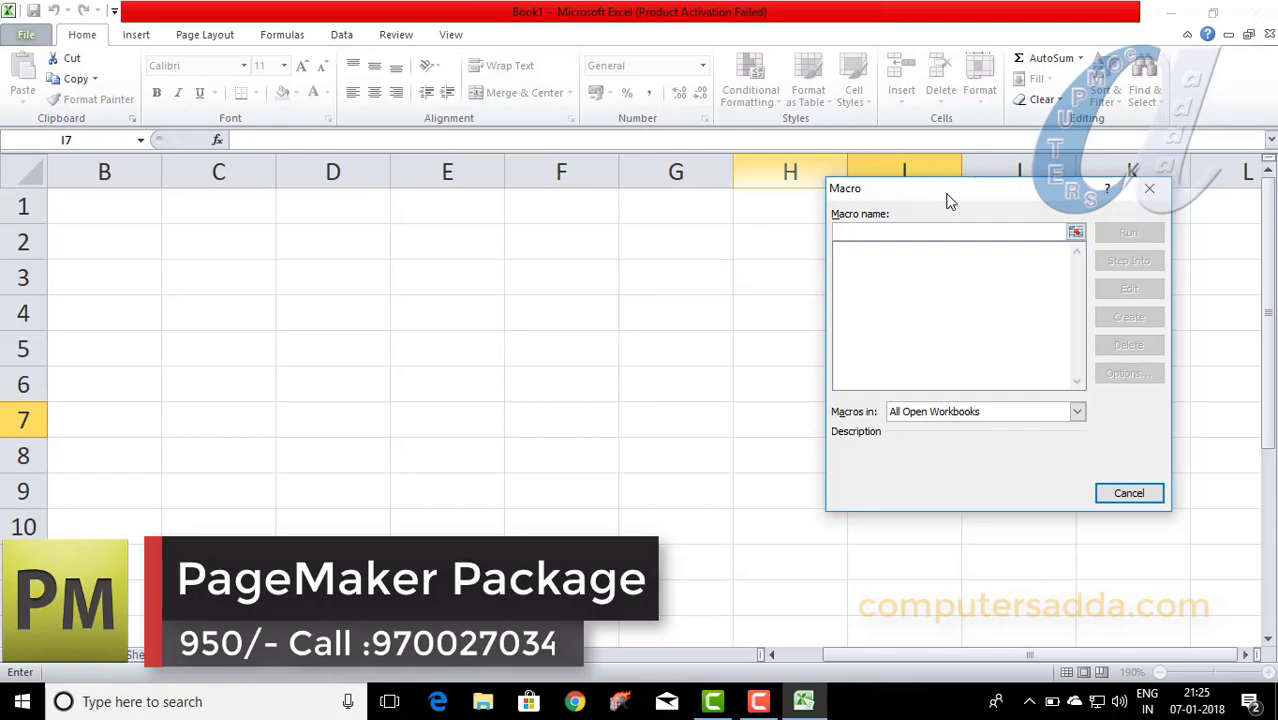
drag(950, 201, 453, 288)
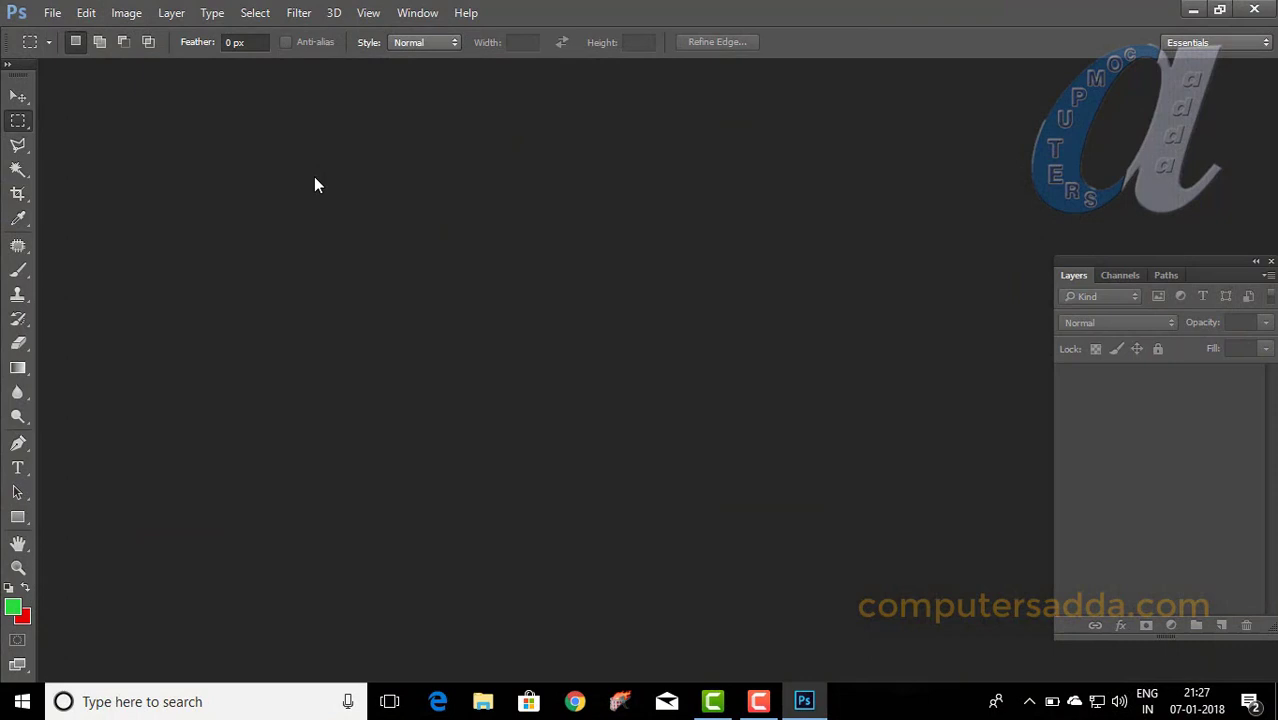
Switch to Photoshop, show the Info panel and place it beside the Layers panel.
key(F8)
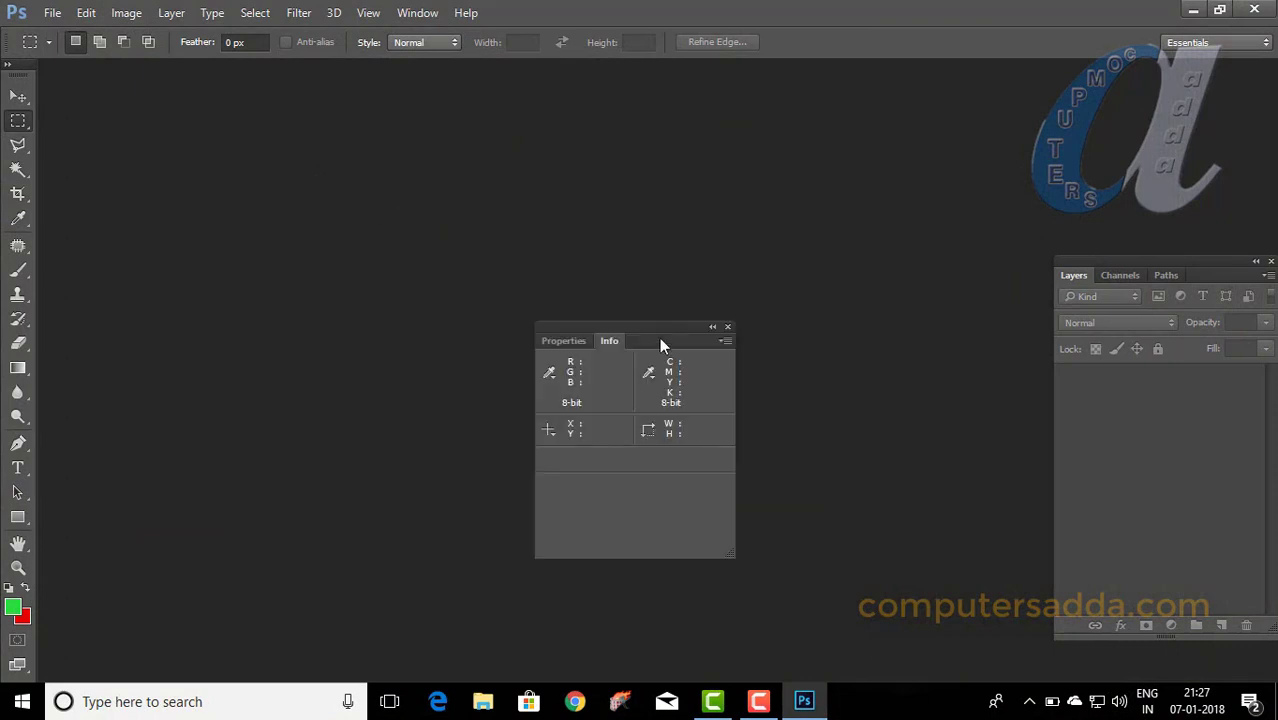
drag(651, 330, 949, 147)
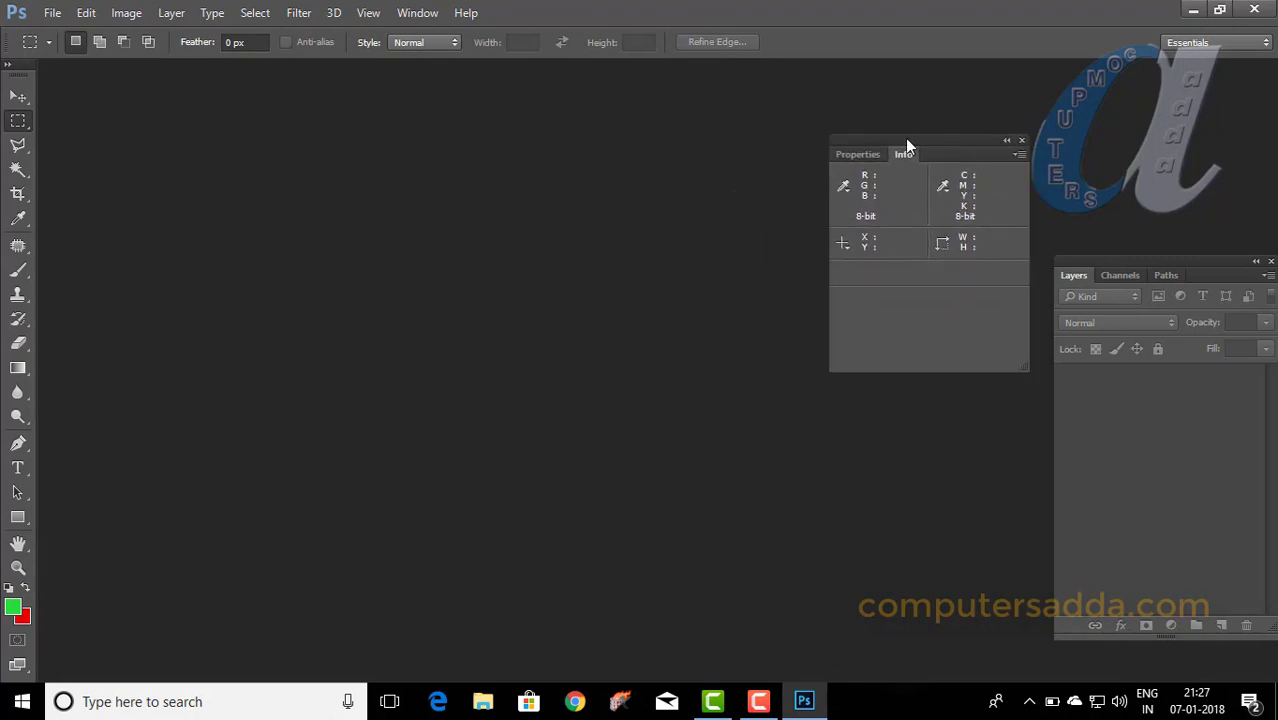
Open the image 03-Fidaa-Movie-HD-Stills-Varun-Tej-Sai-Pallavi-Photos.jpg from the Desktop.
click(52, 12)
click(61, 51)
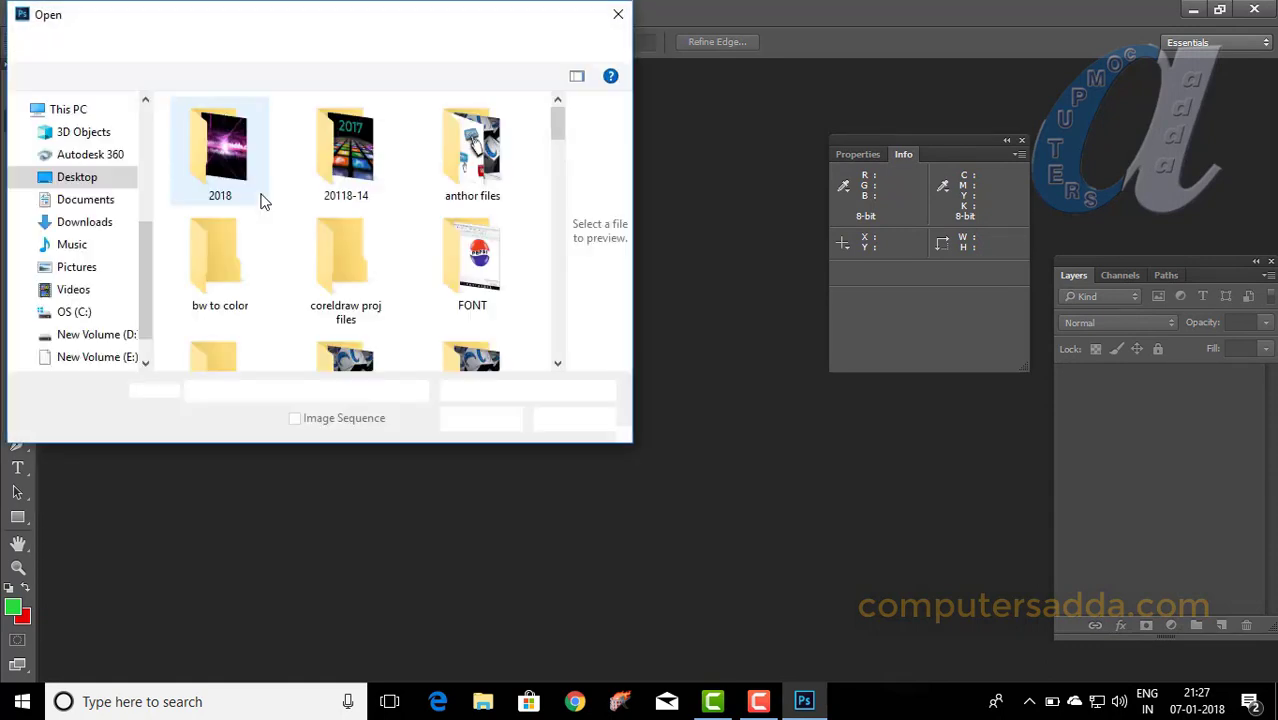
click(555, 150)
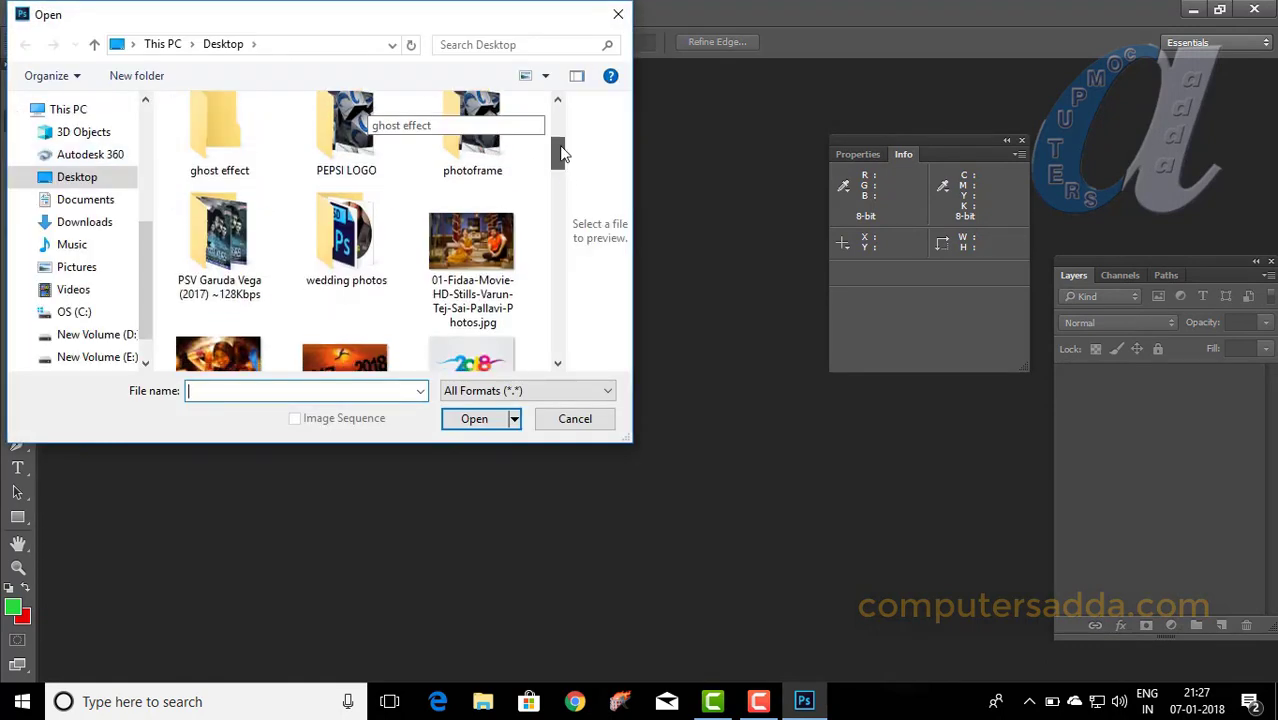
scroll(562, 152, down, 2)
click(208, 204)
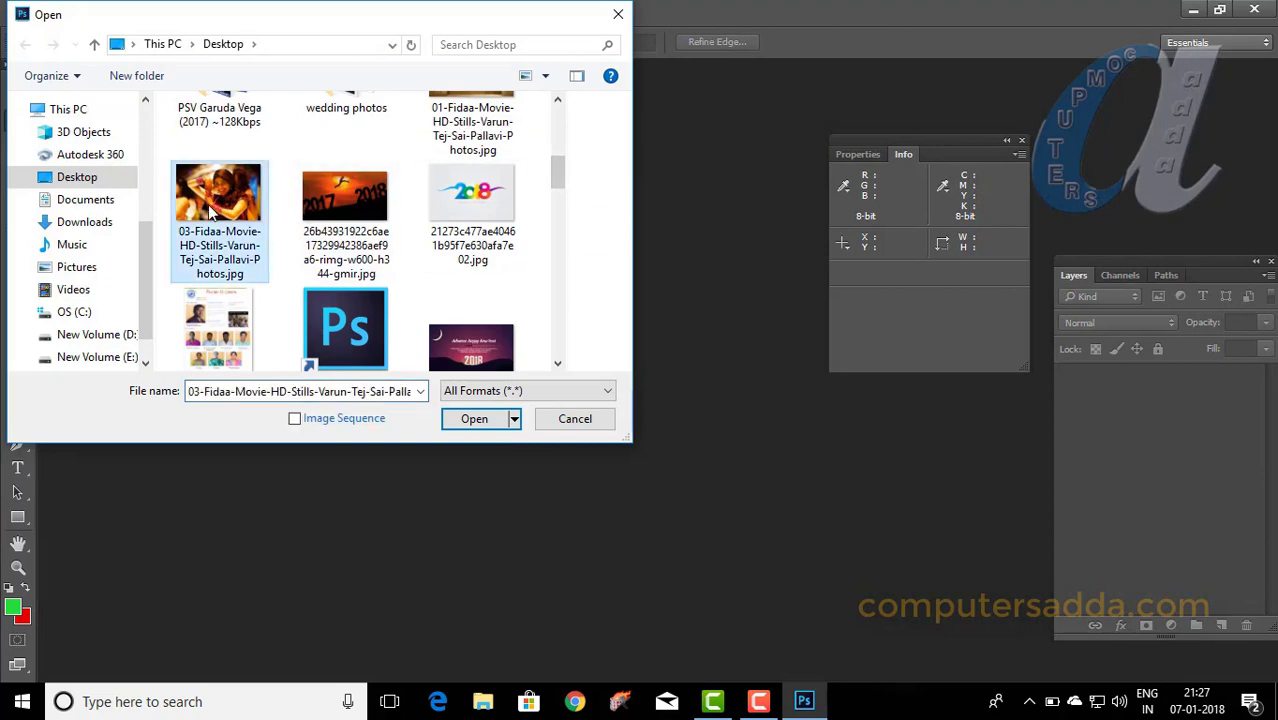
click(455, 420)
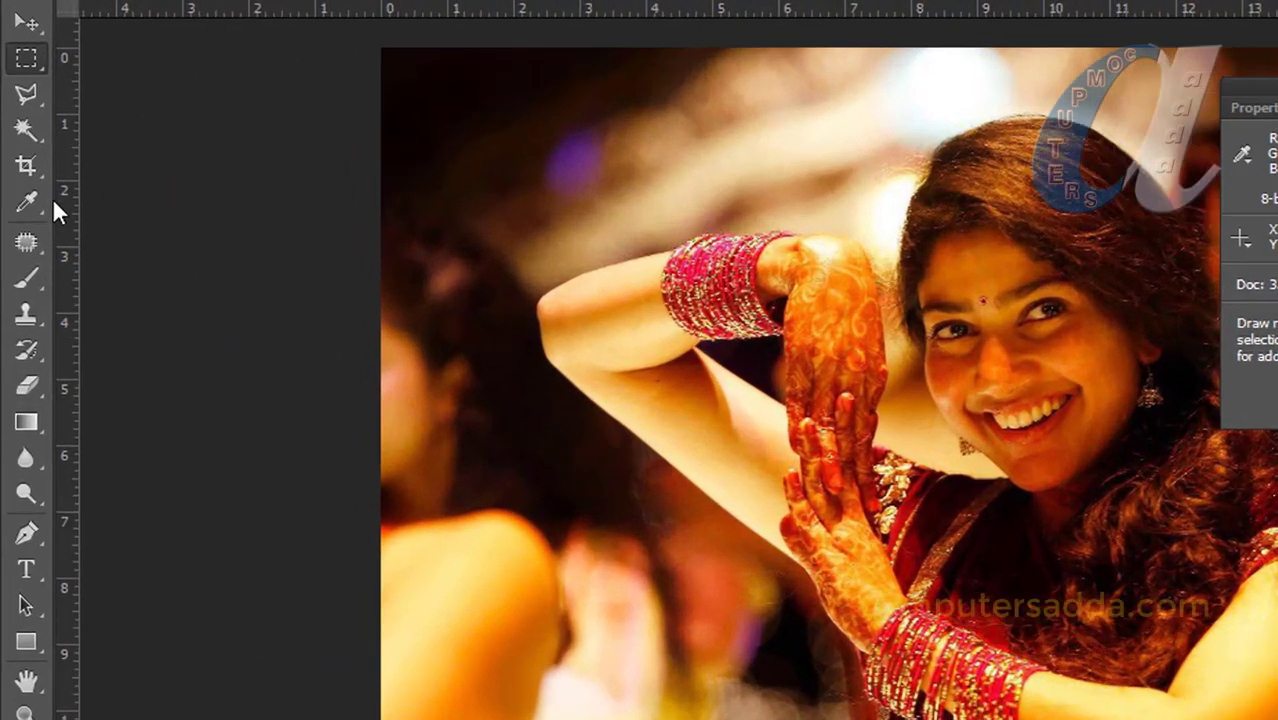
Place four color samplers on the photo with the Color Sampler tool, starting with the forehead, the maroon blouse and the raised arm.
click(34, 163)
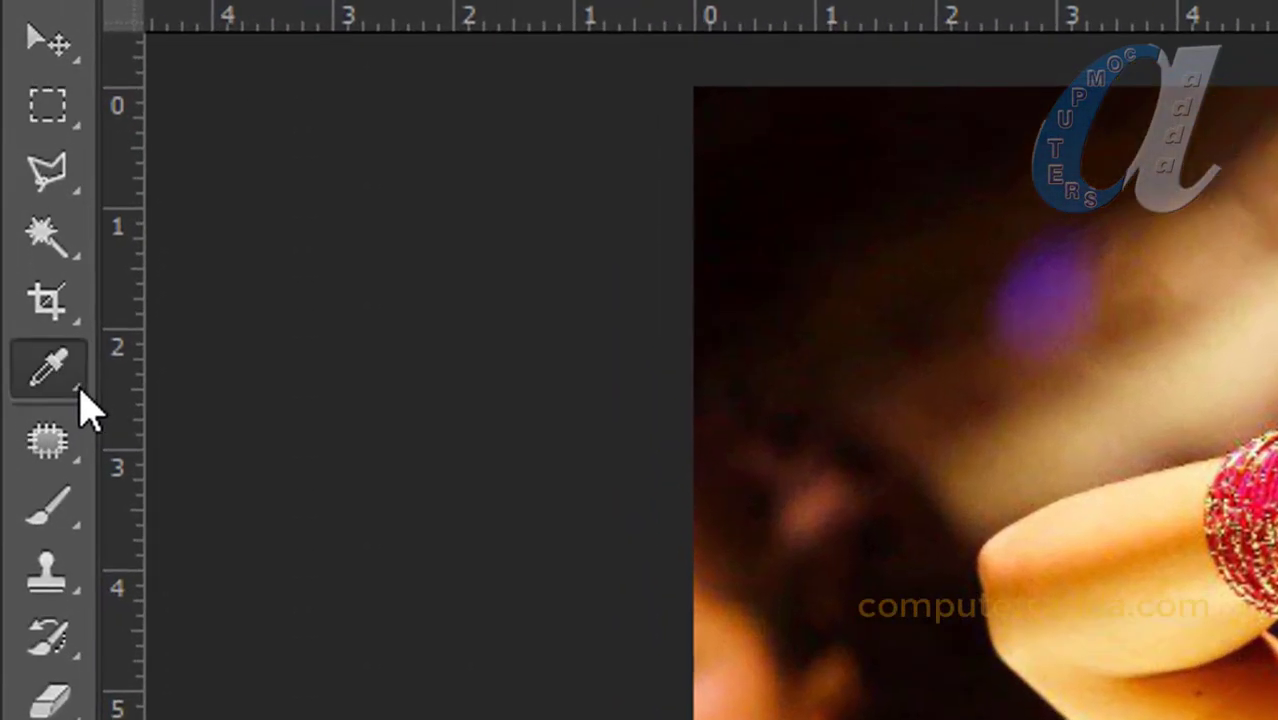
right_click(67, 390)
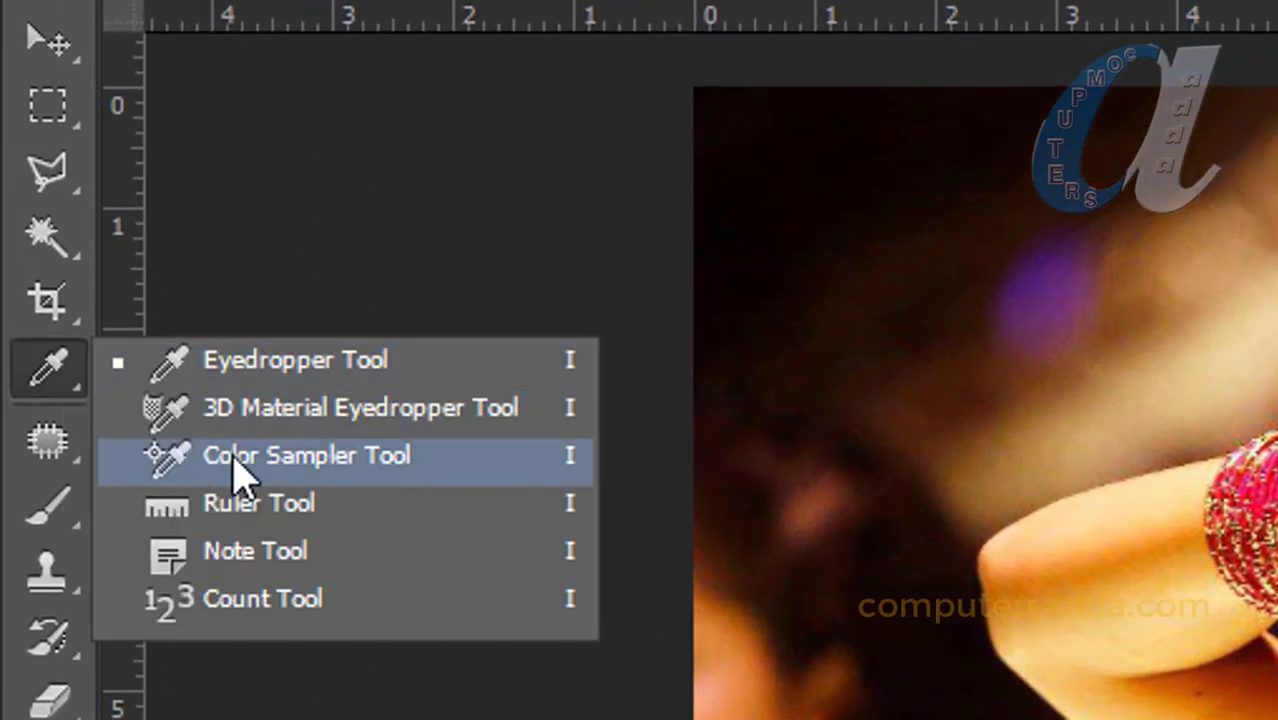
click(358, 478)
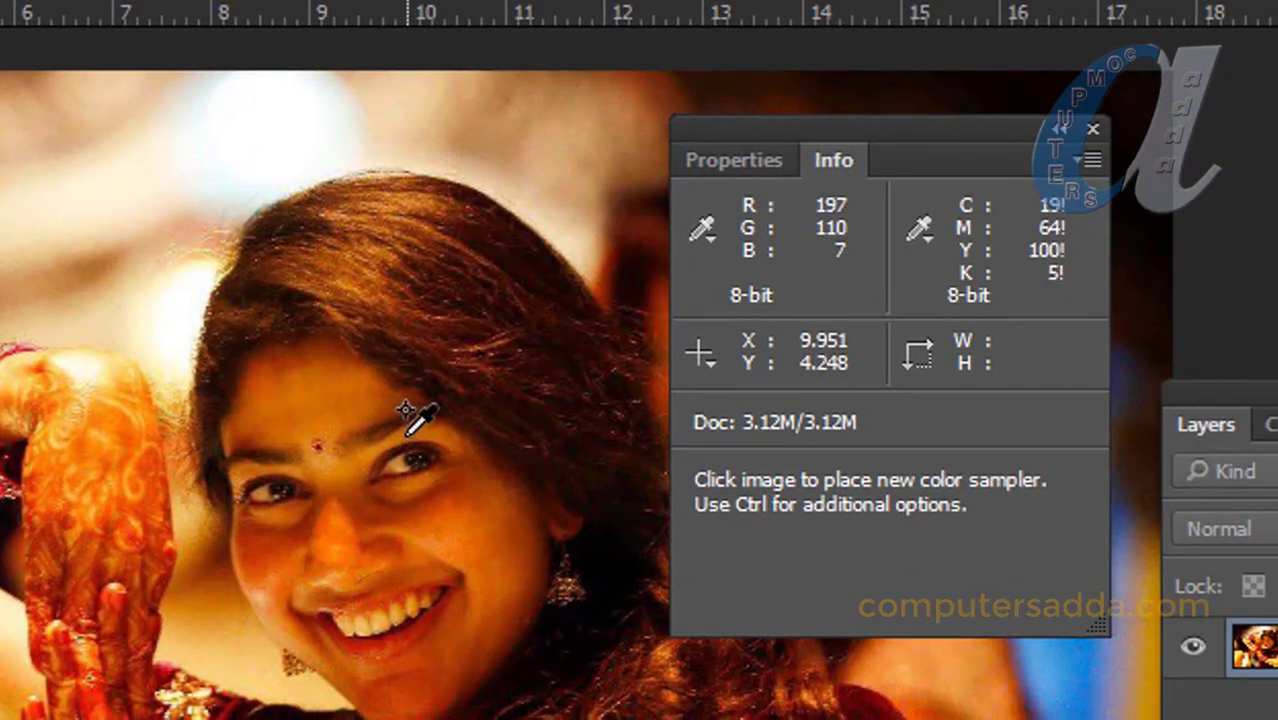
click(291, 400)
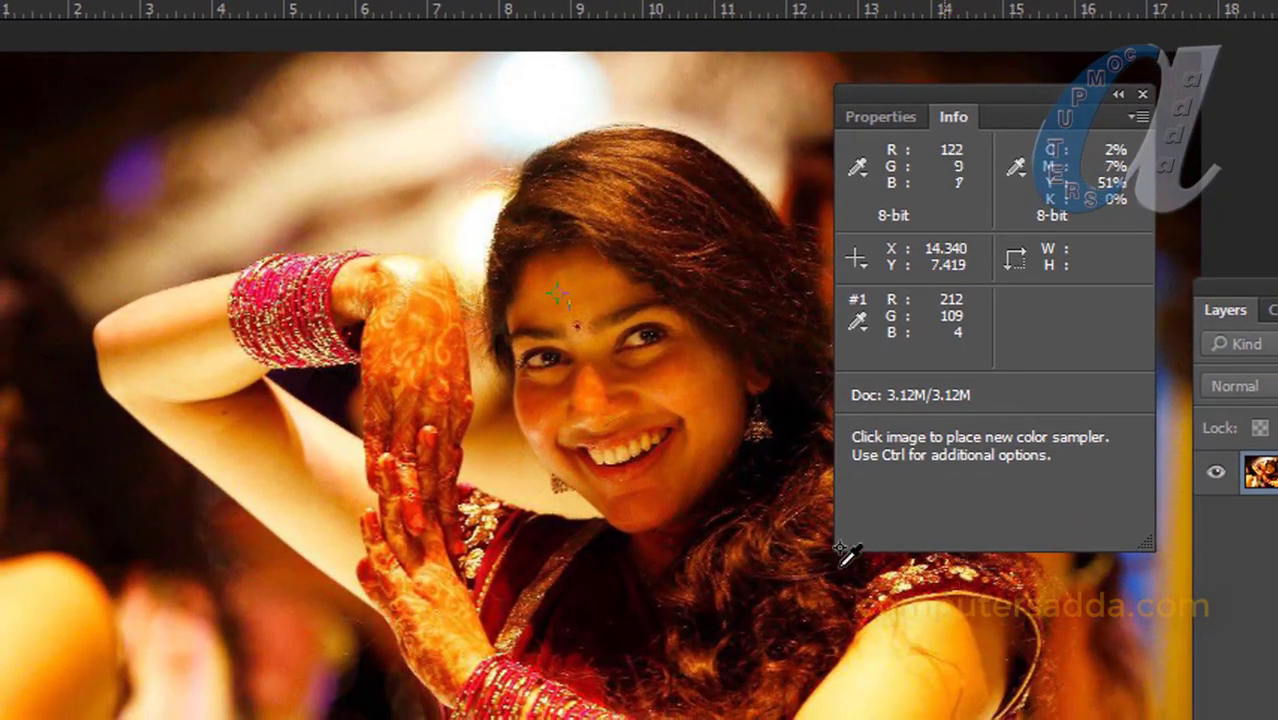
click(502, 581)
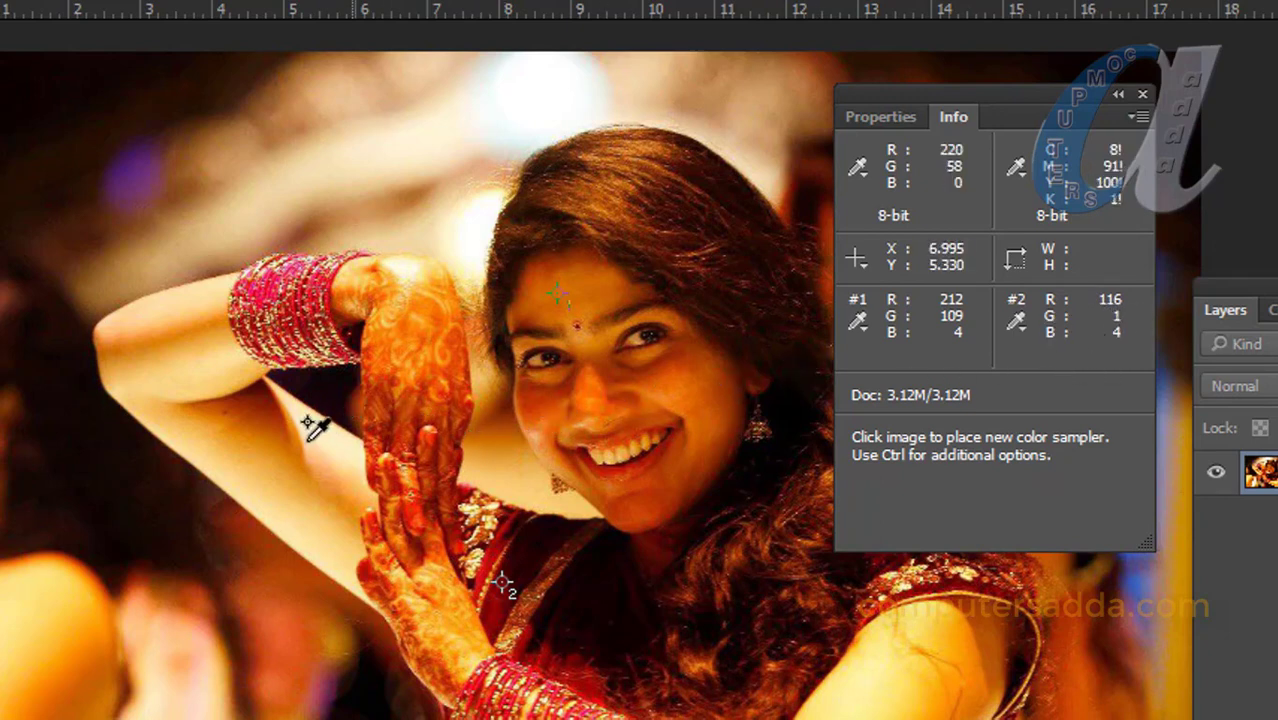
click(293, 487)
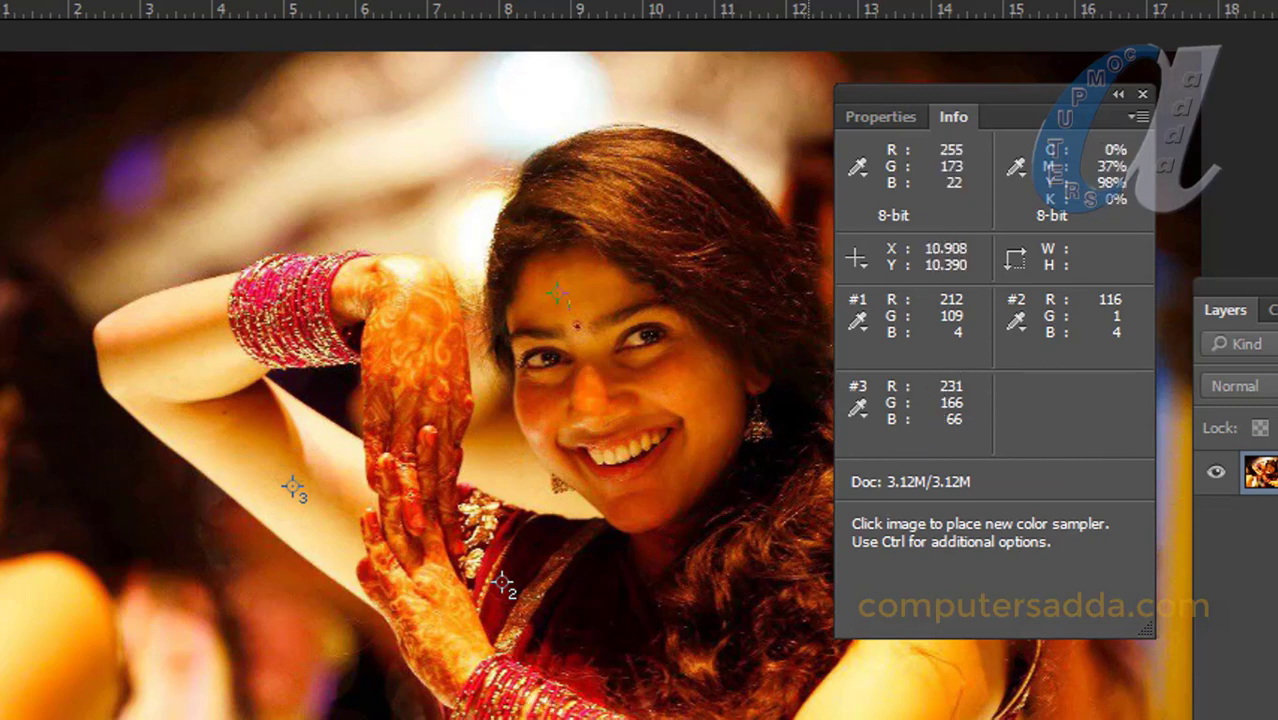
click(557, 293)
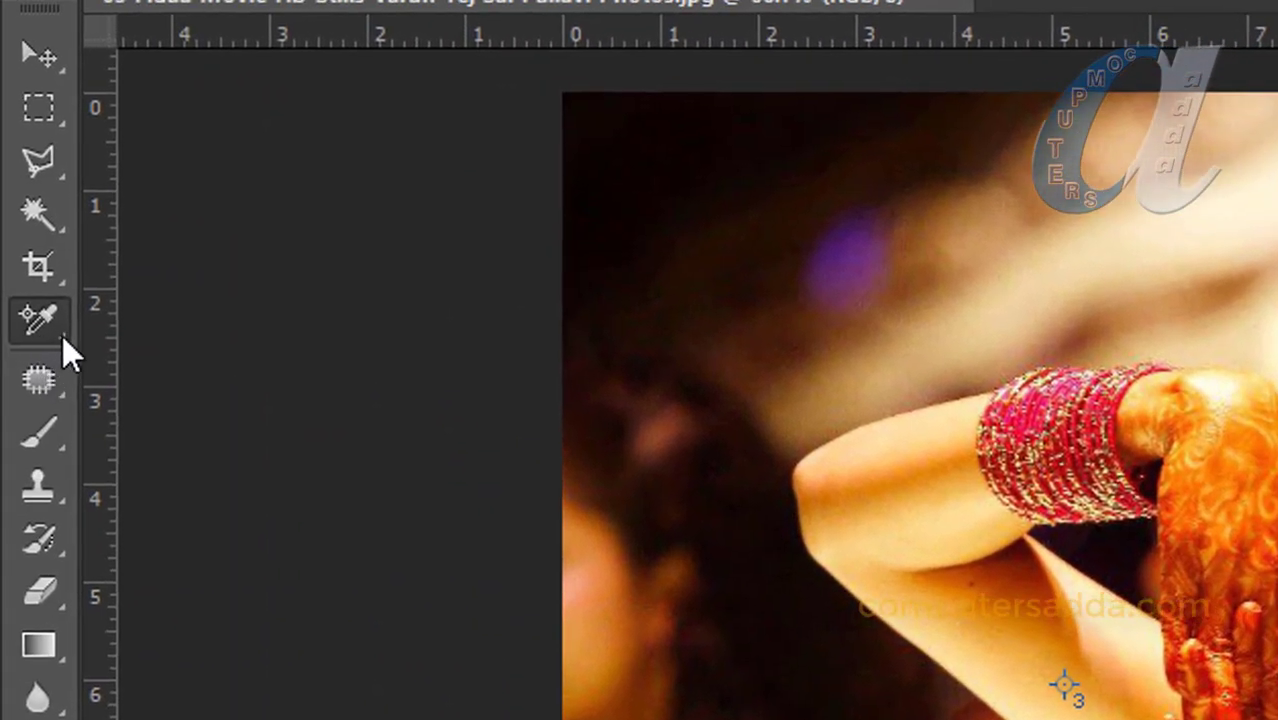
With the Ruler tool, measure the photo's width along its top edge and a near-vertical line over the dark background beside the raised elbow.
right_click(62, 335)
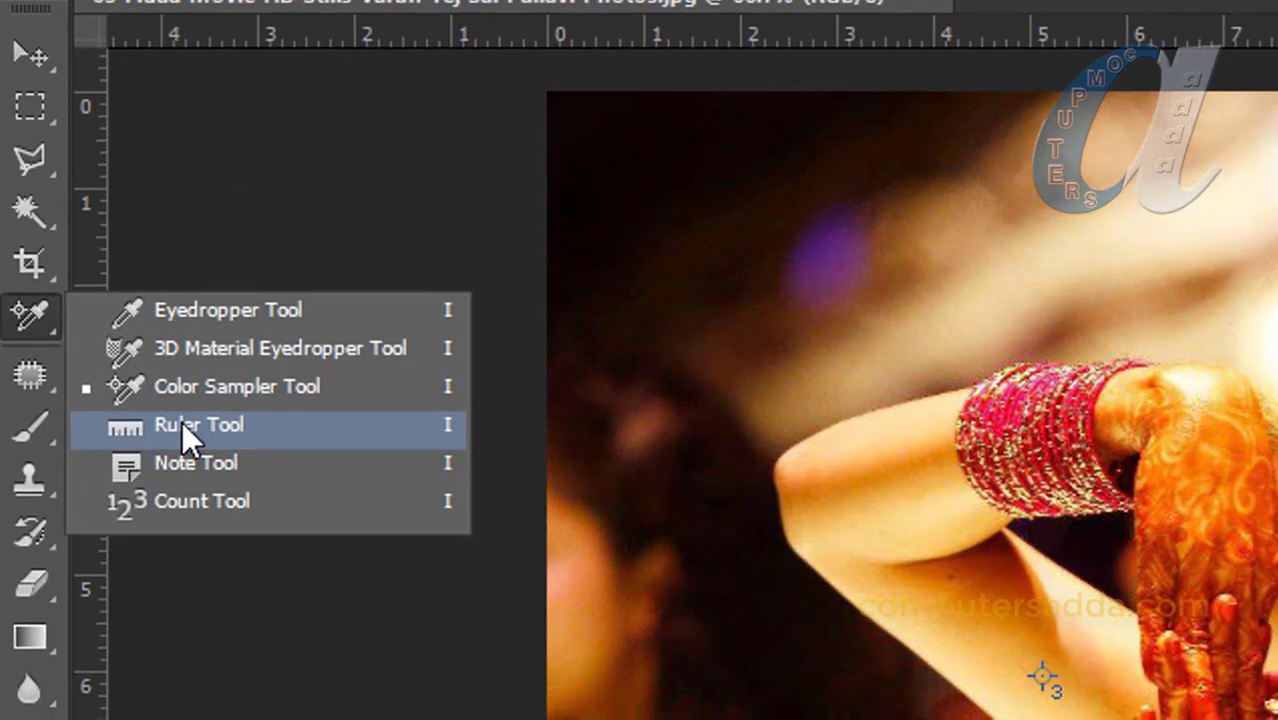
click(192, 430)
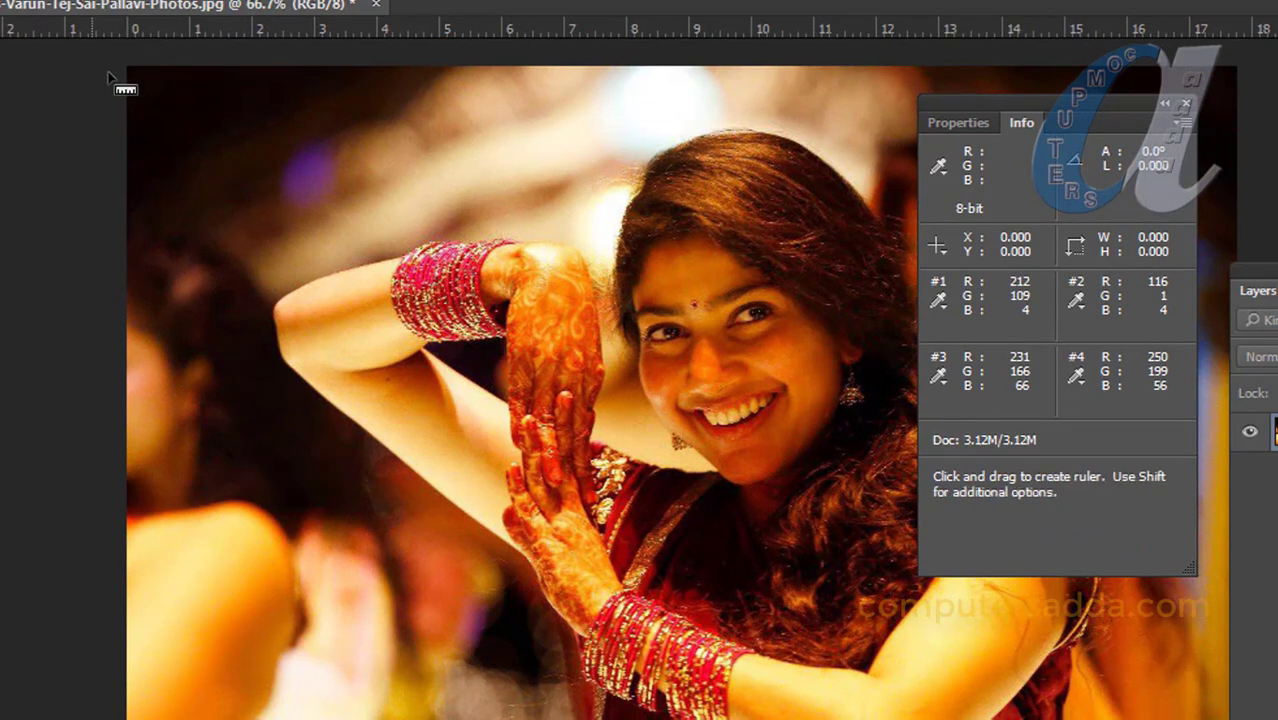
drag(127, 67, 1238, 70)
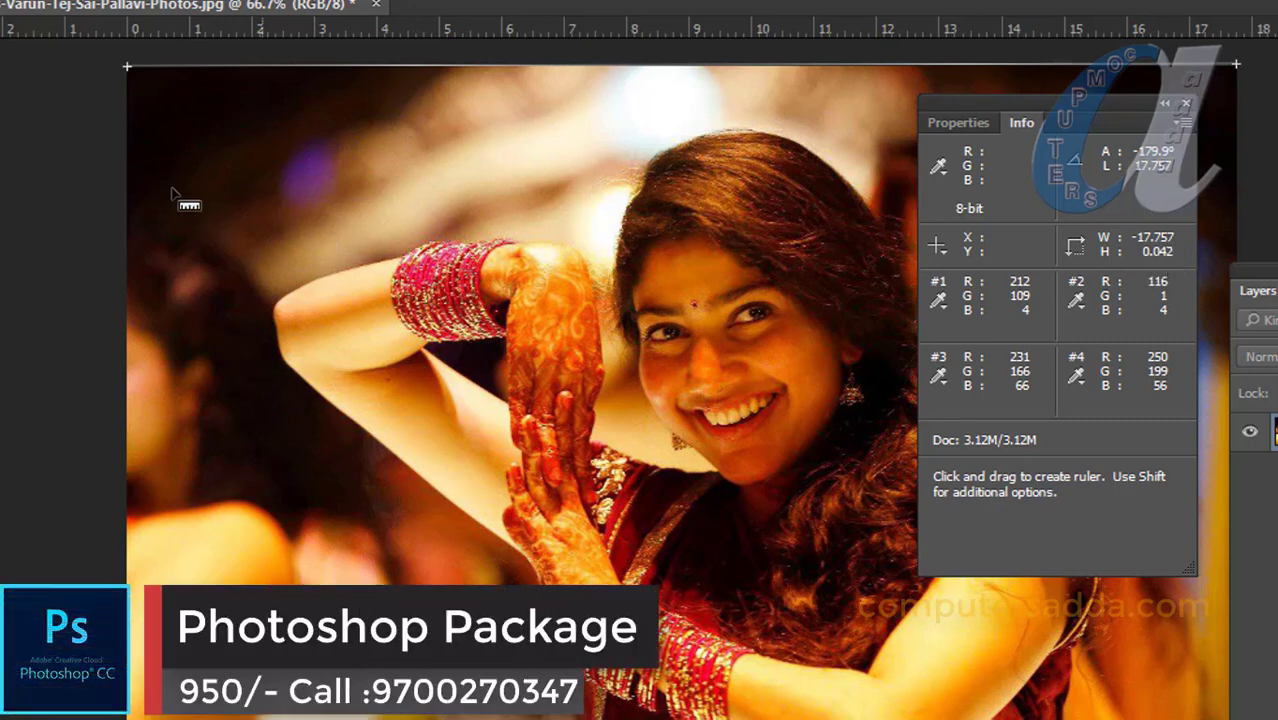
drag(185, 118, 196, 424)
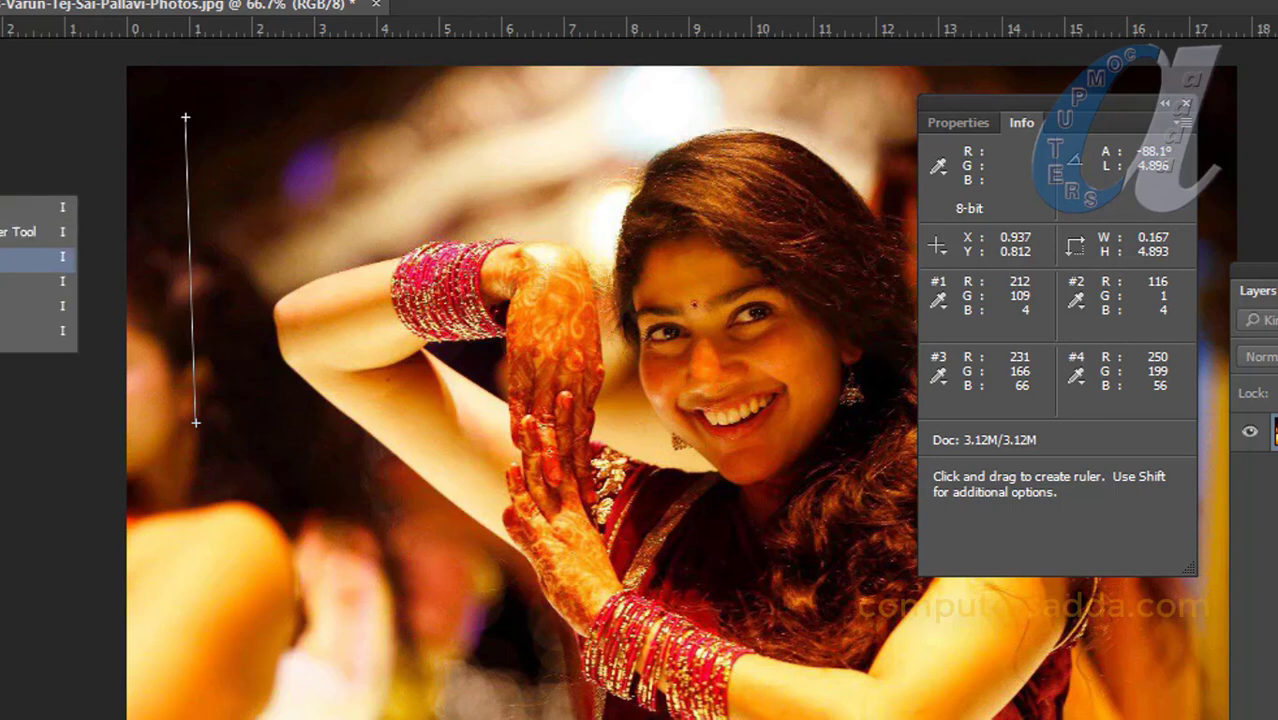
click(1133, 113)
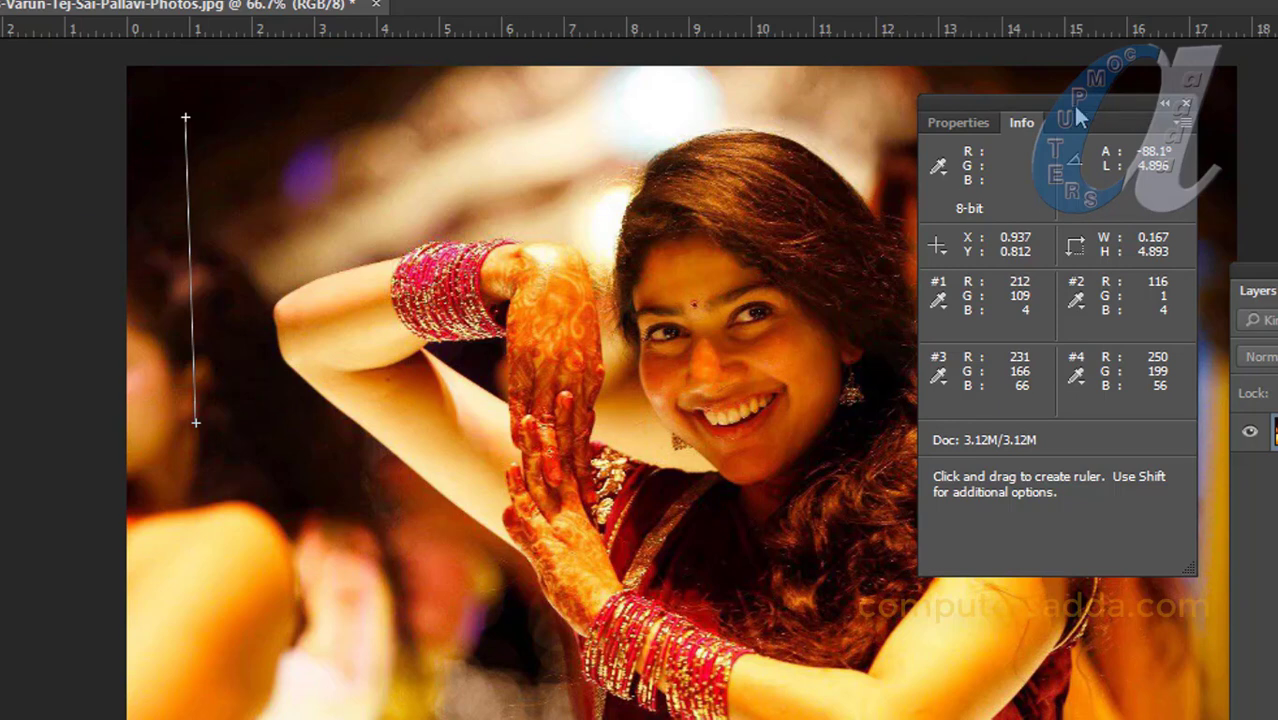
Hide the floating Info panel over the photo and bring it back.
key(F8)
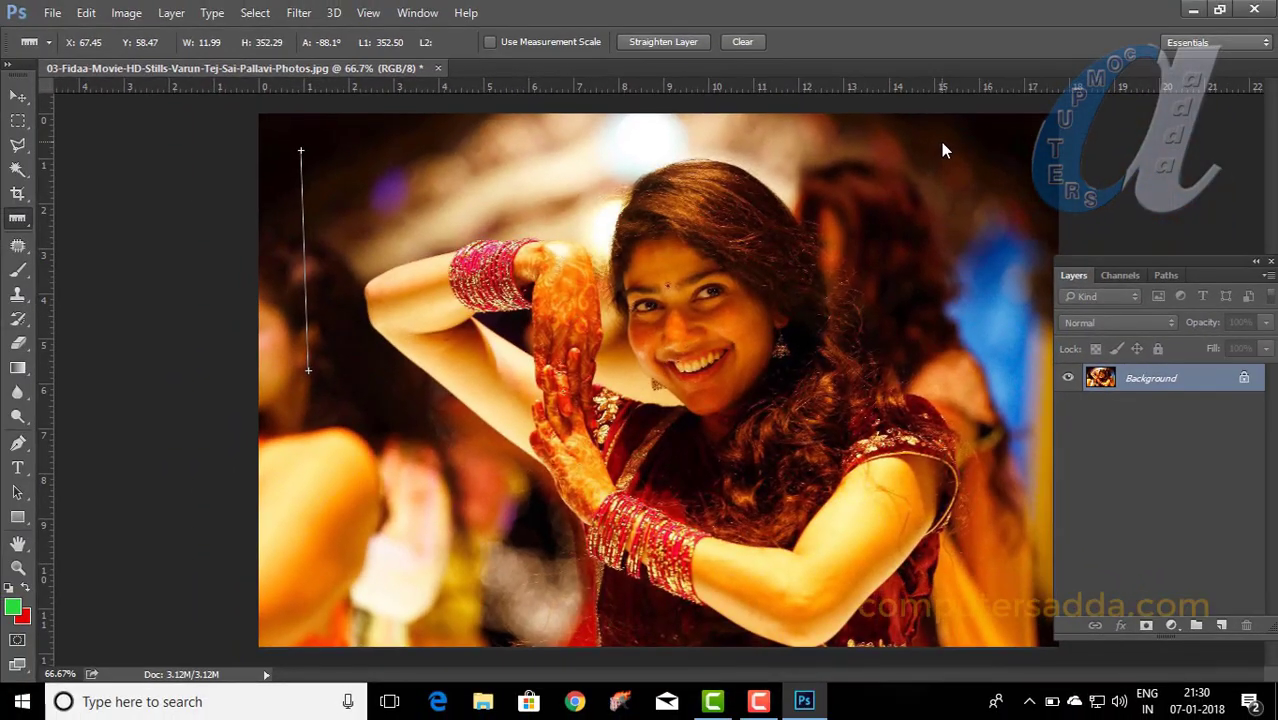
key(F8)
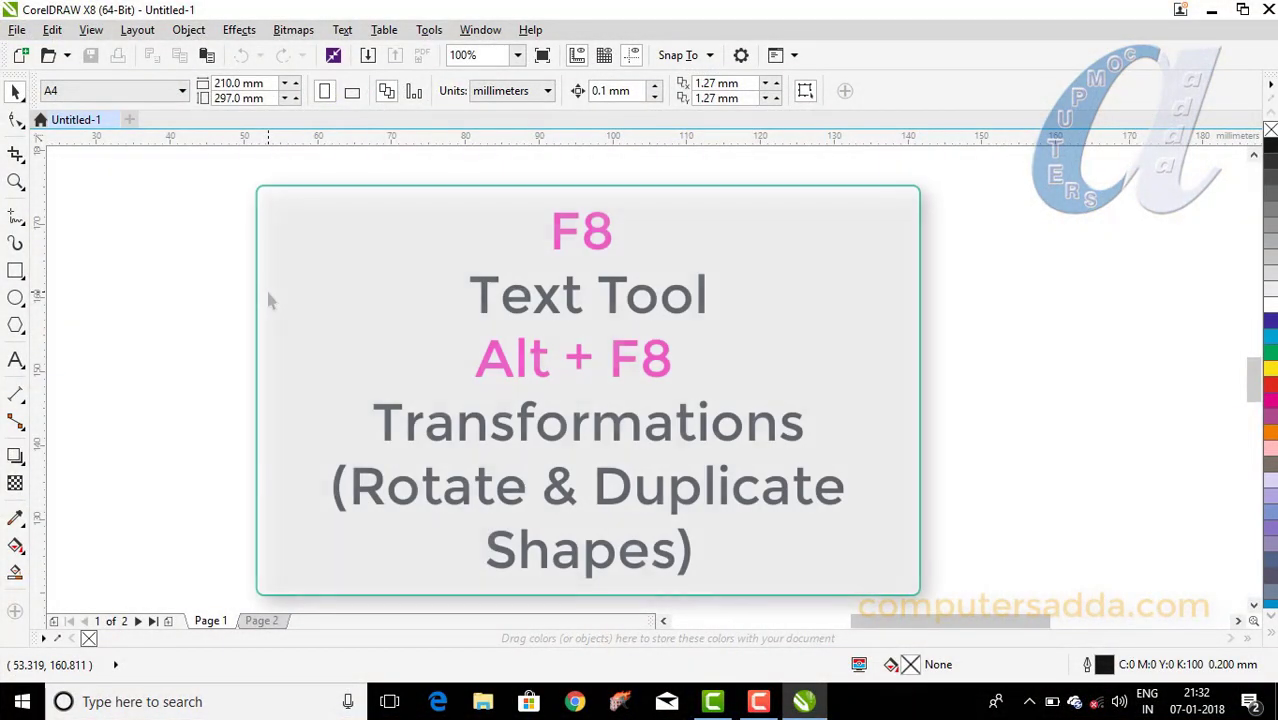
In CorelDRAW, activate the Text tool and show the Transformations docker with its rotation settings.
key(F8)
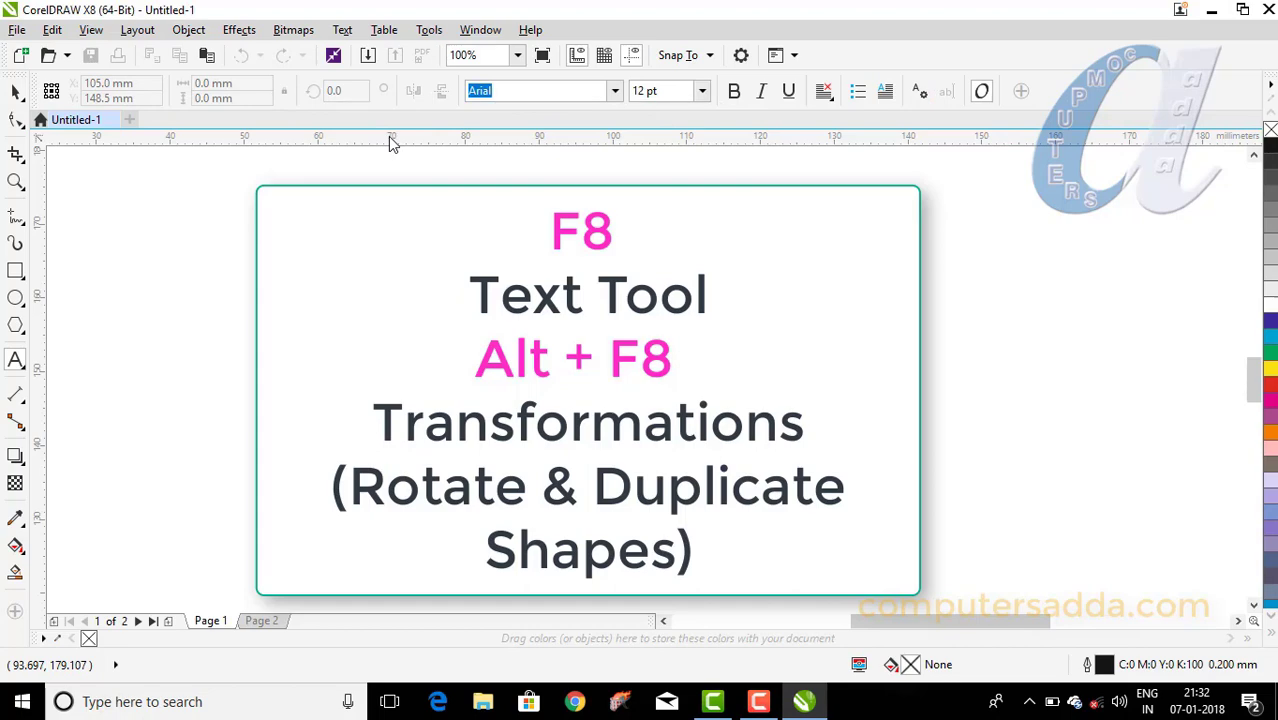
key(alt+F8)
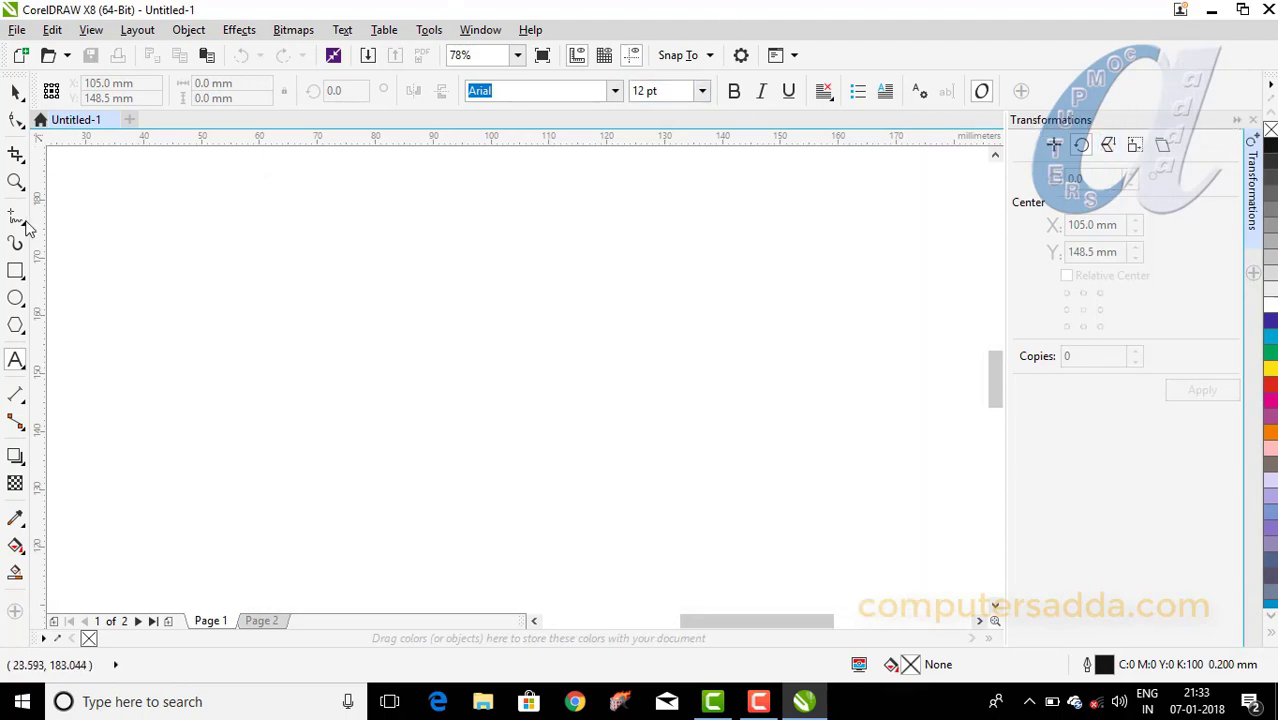
Draw a nearly square rectangle in the middle of Page 1 with the Rectangle tool.
click(15, 270)
drag(433, 243, 669, 488)
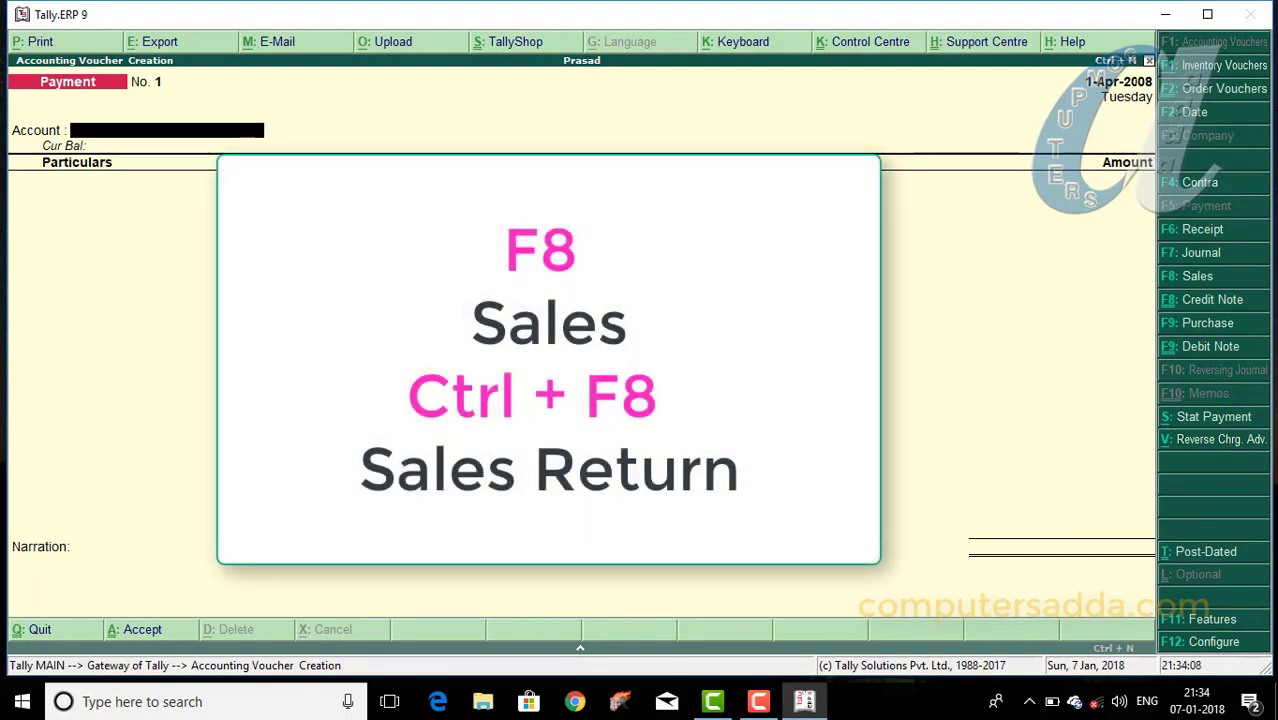
In Tally.ERP 9, change the voucher being created from Payment to Sales and from there to Credit Note.
key(F8)
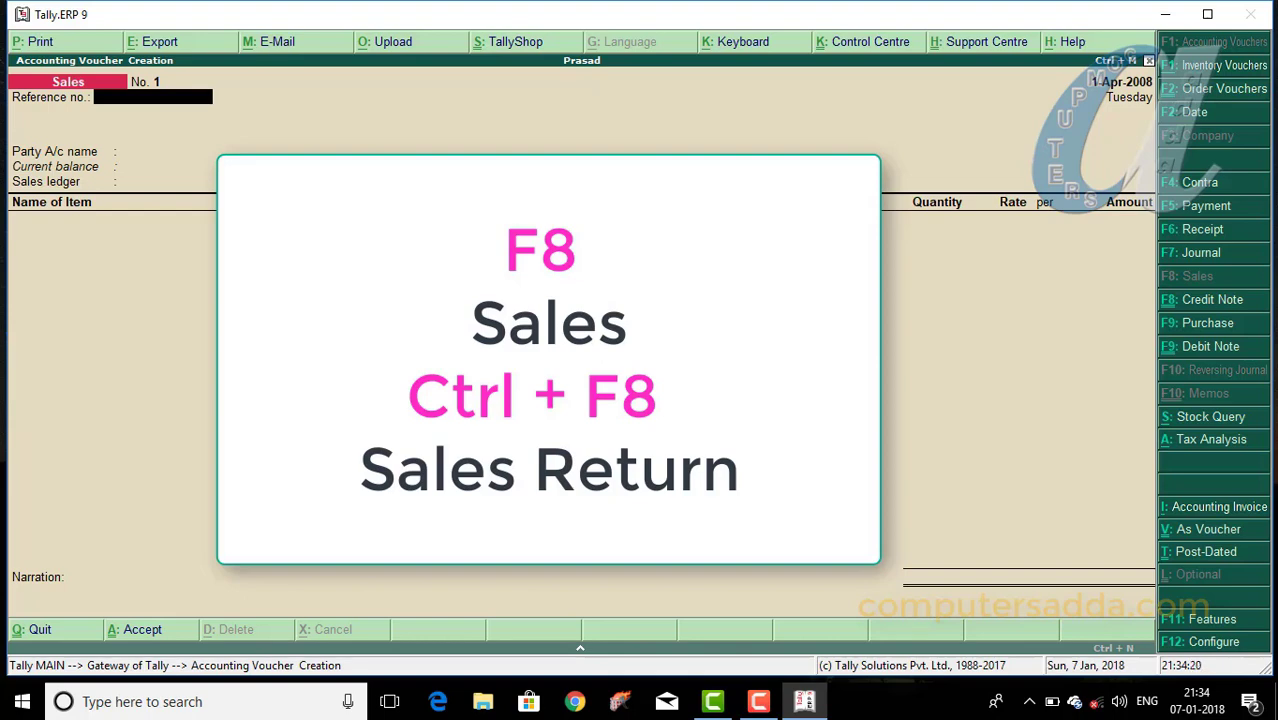
key(ctrl+F8)
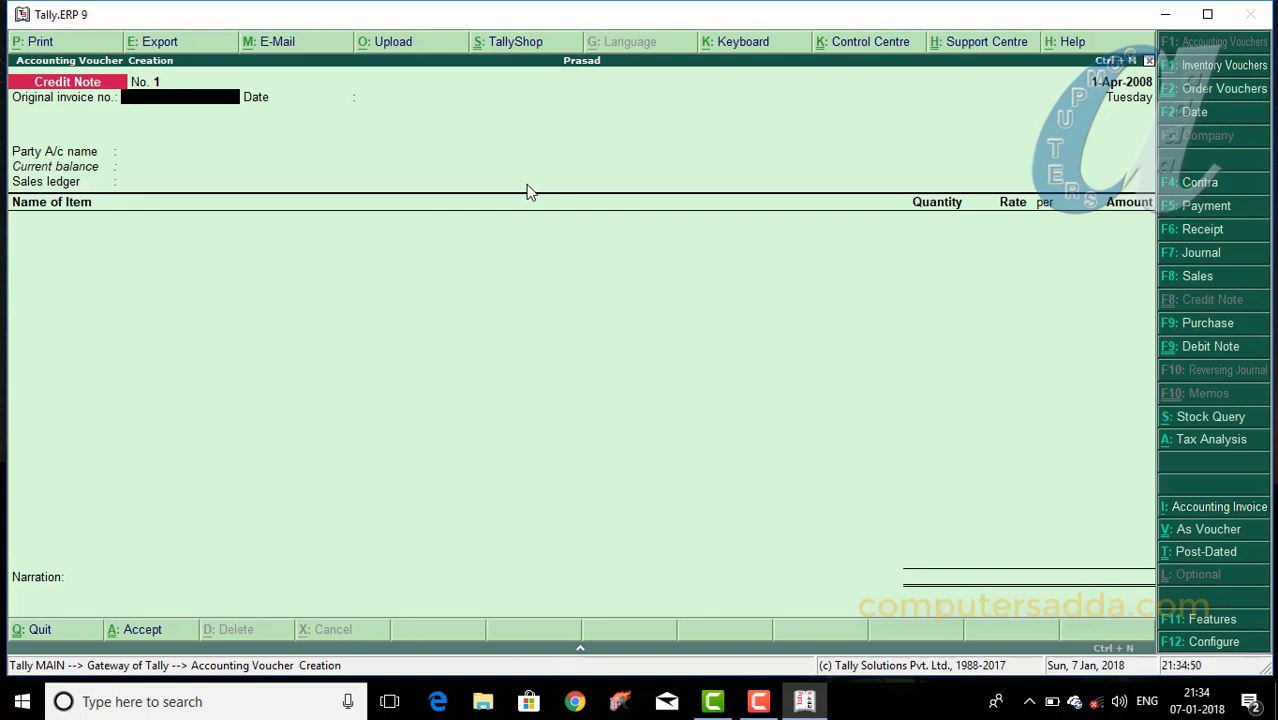
Open the company's Inventory Features and go through the options to "Use debit and credit notes" under Invoicing.
key(F11)
key(F2)
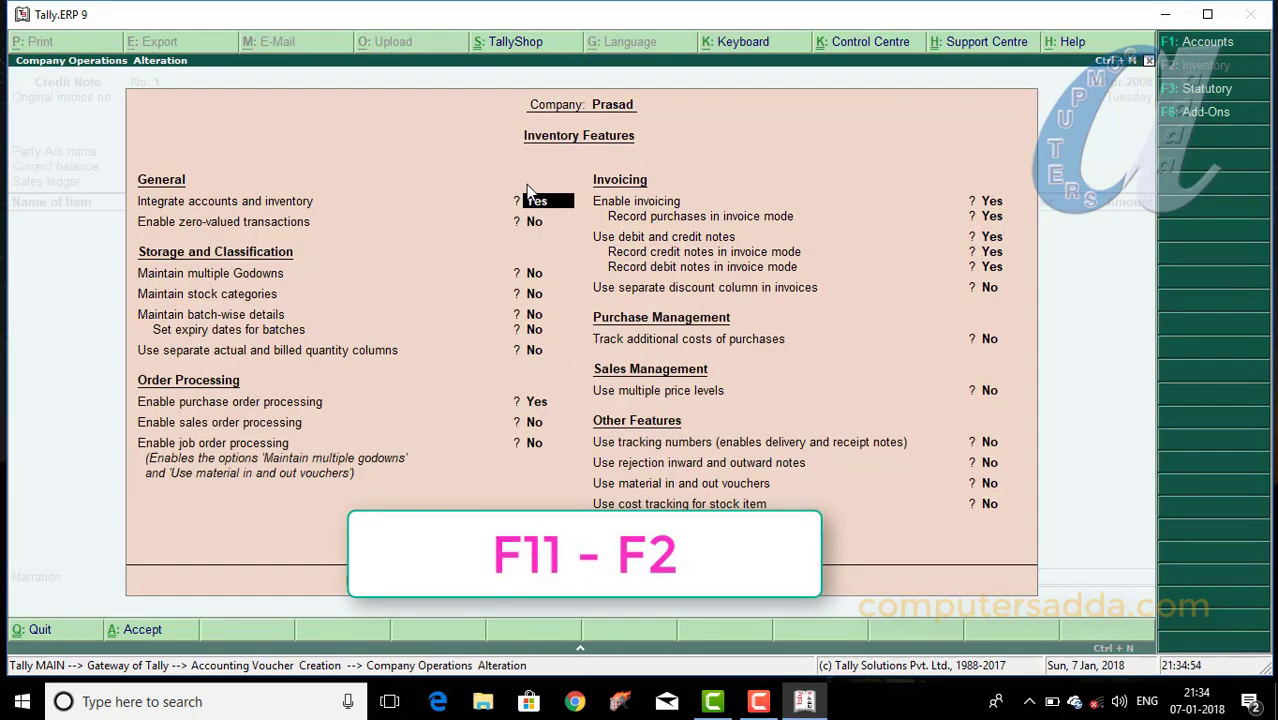
key(Return)
key(Return)
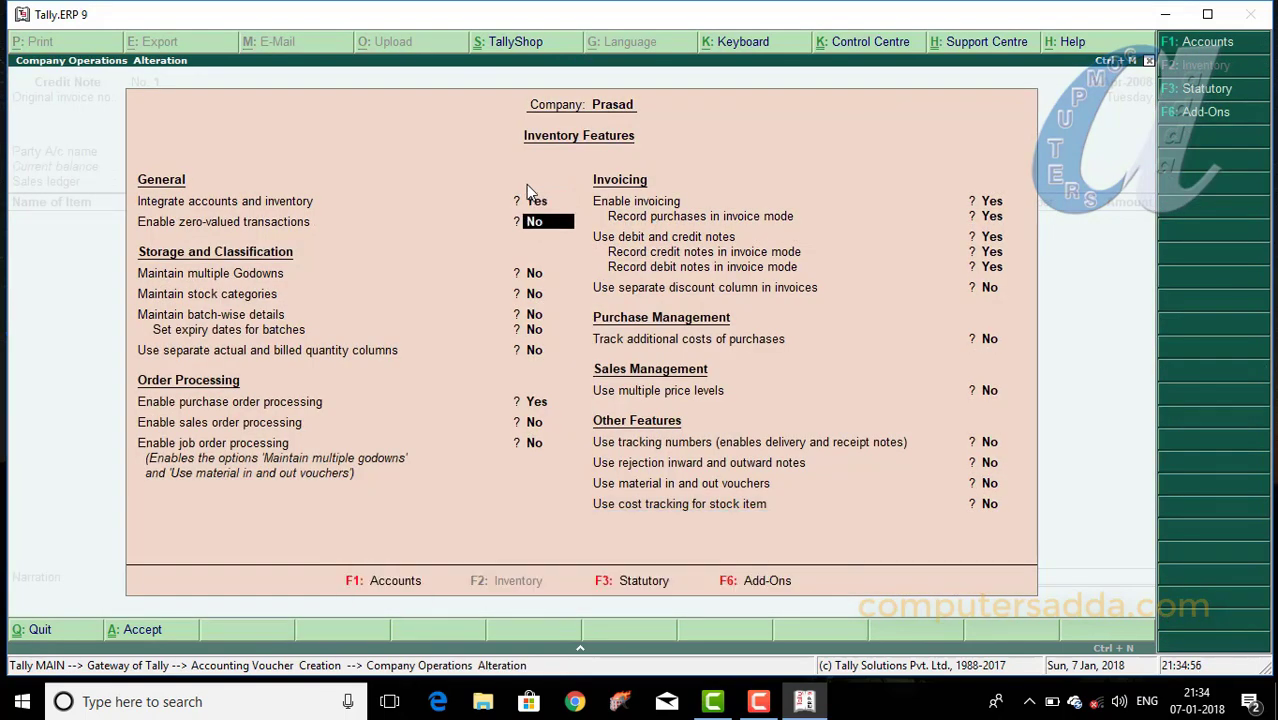
key(Return)
key(Return)
key(Return)
key(Return)
key(Return)
key(Return)
key(Return)
key(Return)
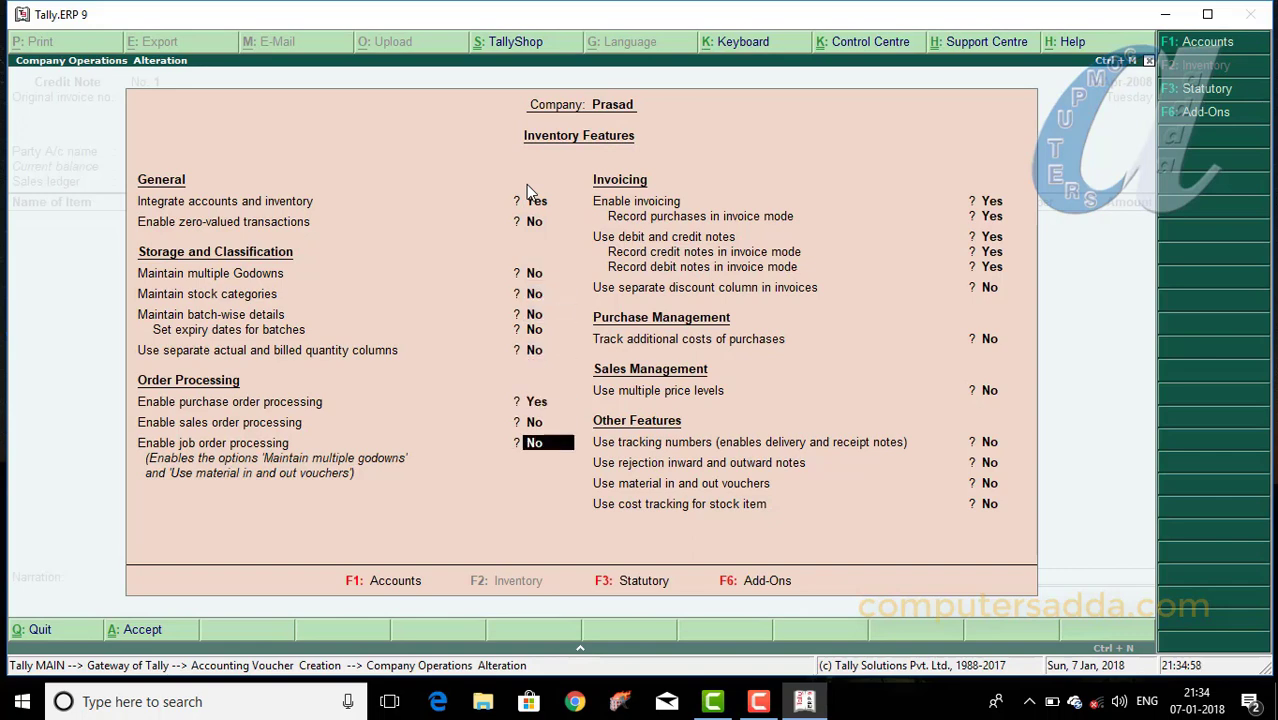
key(Return)
key(Return)
key(Return)
key(Up)
key(Up)
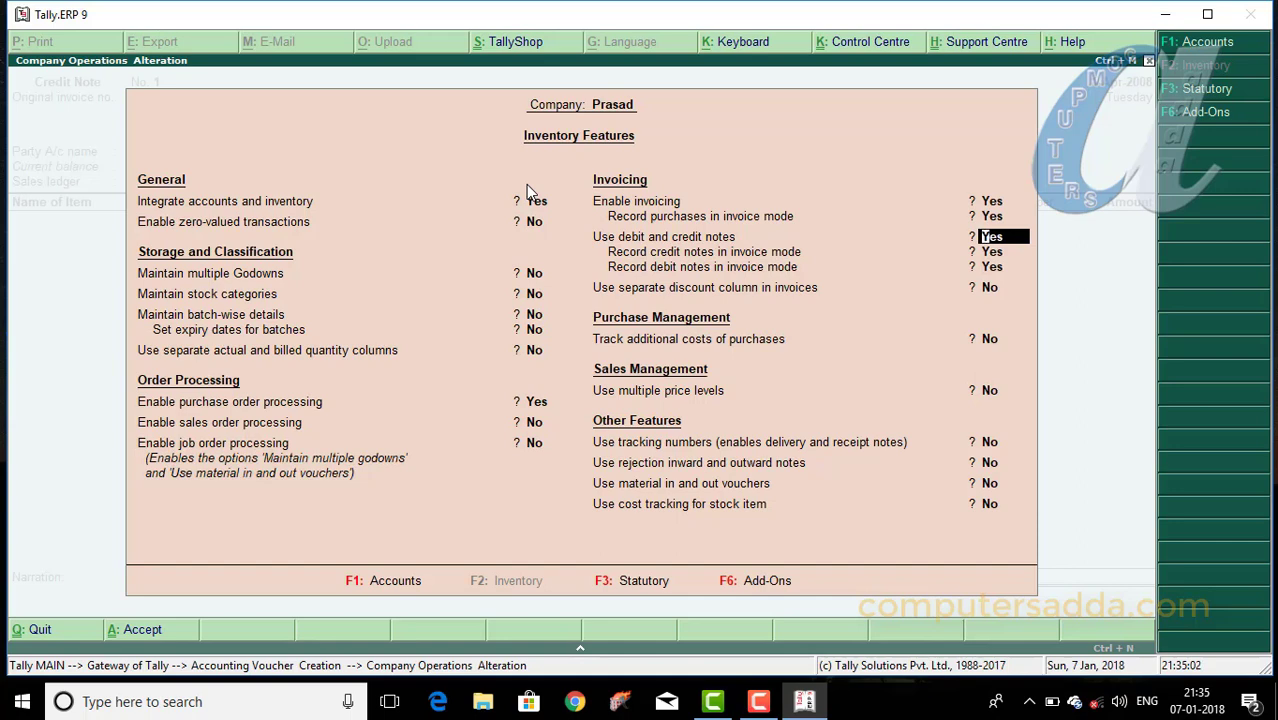
Check the options for recording credit notes and debit notes in invoice mode, and leave the Inventory Features screen.
key(Return)
key(Return)
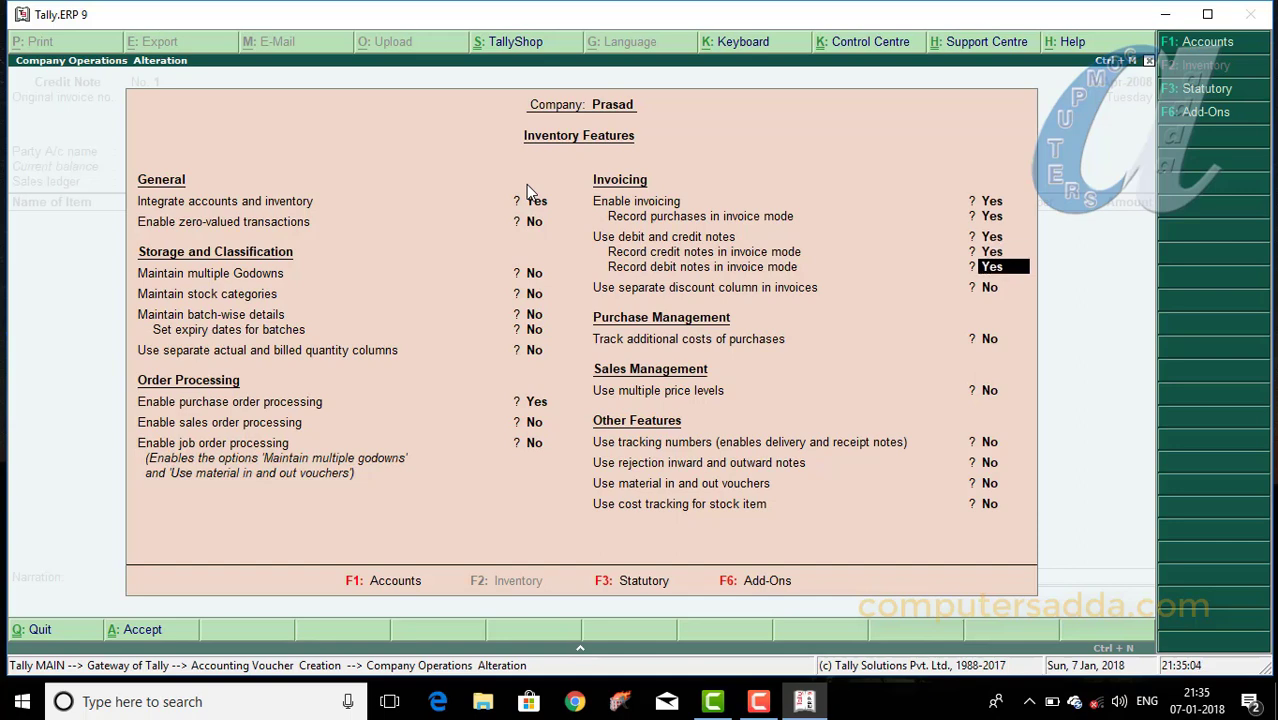
key(Up)
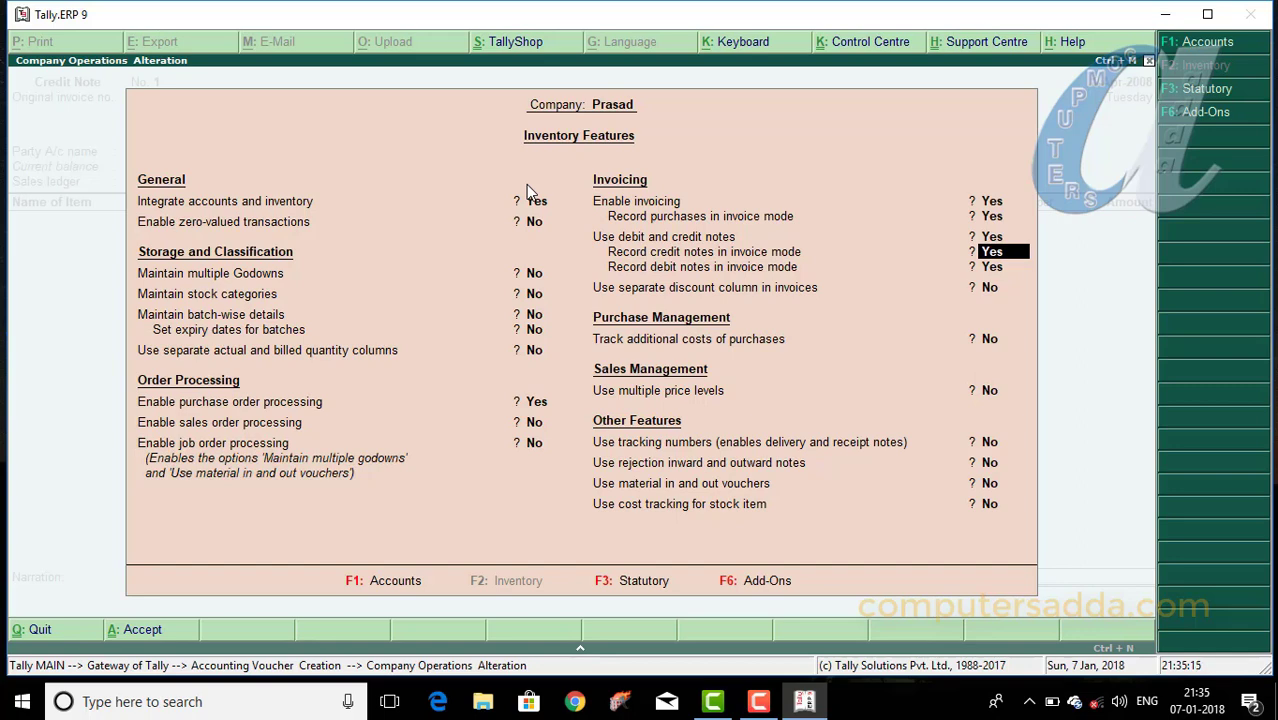
key(Escape)
key(Return)
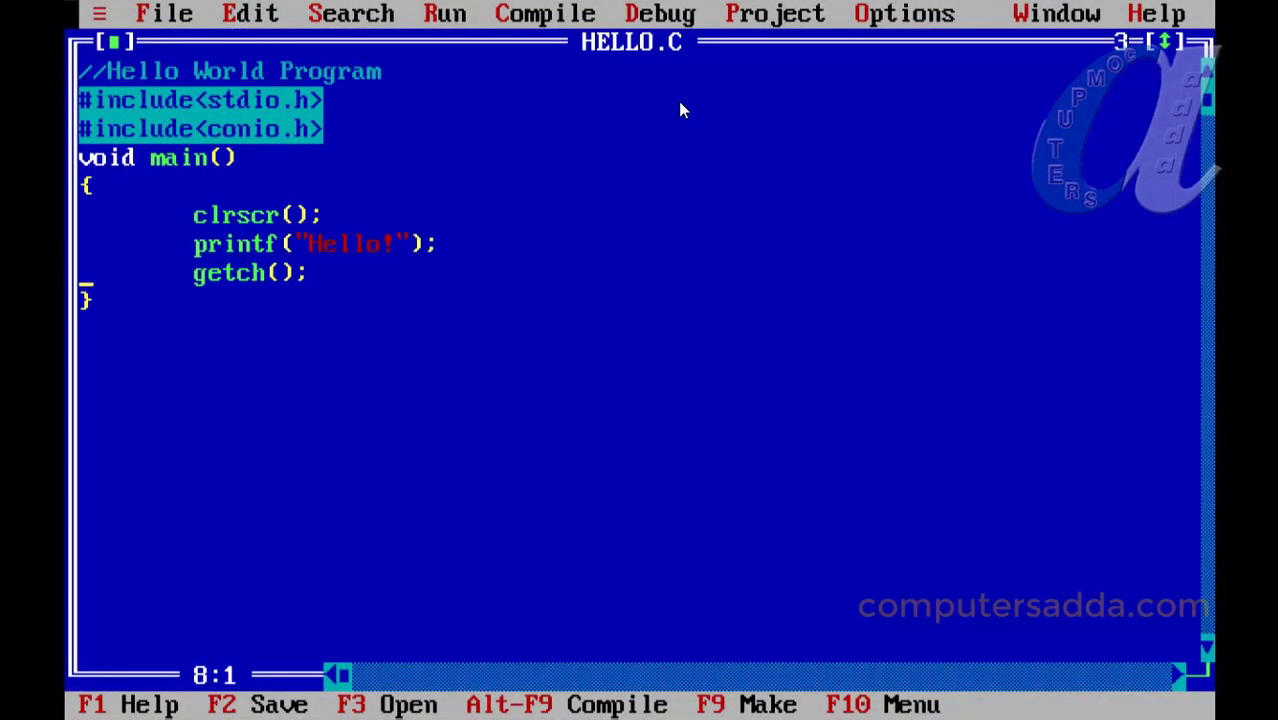
In Turbo C, trace the HELLO.C program line by line from the start of main() through the clrscr() call.
key(F7)
key(F7)
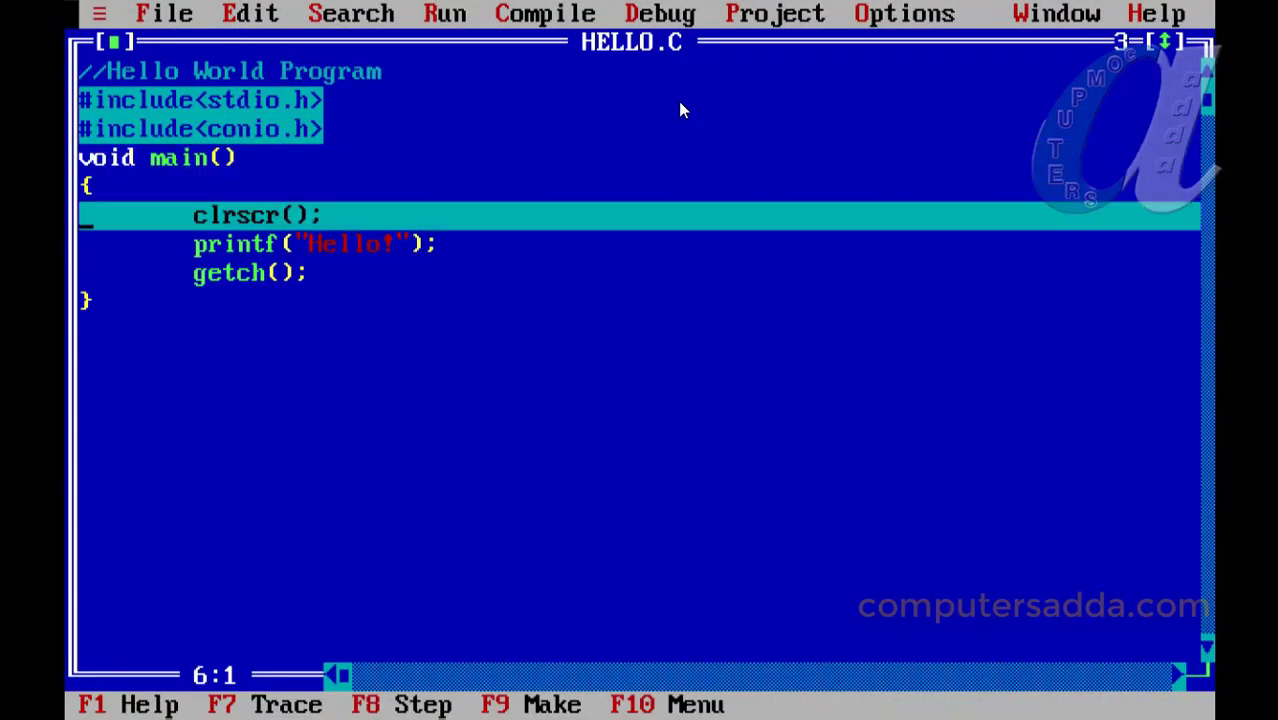
key(F7)
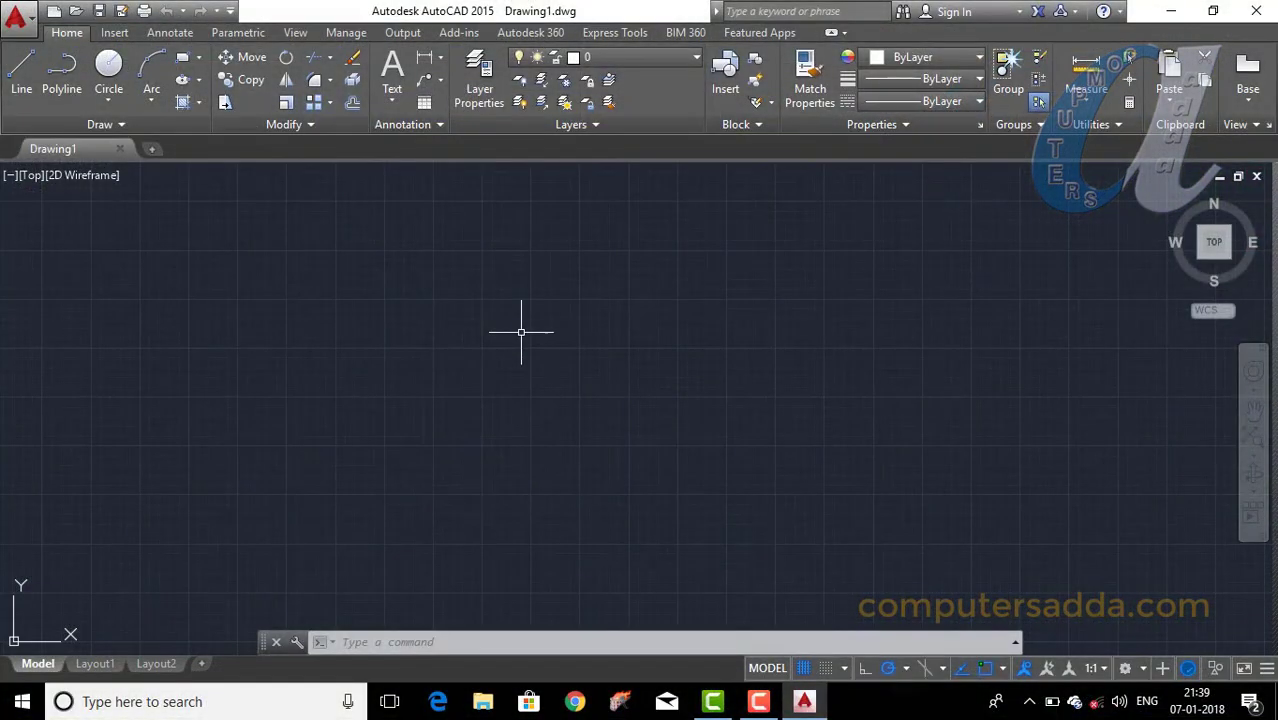
In AutoCAD, draw a freehand zigzag of four connected, slanted line segments in the middle of Drawing1.
click(21, 72)
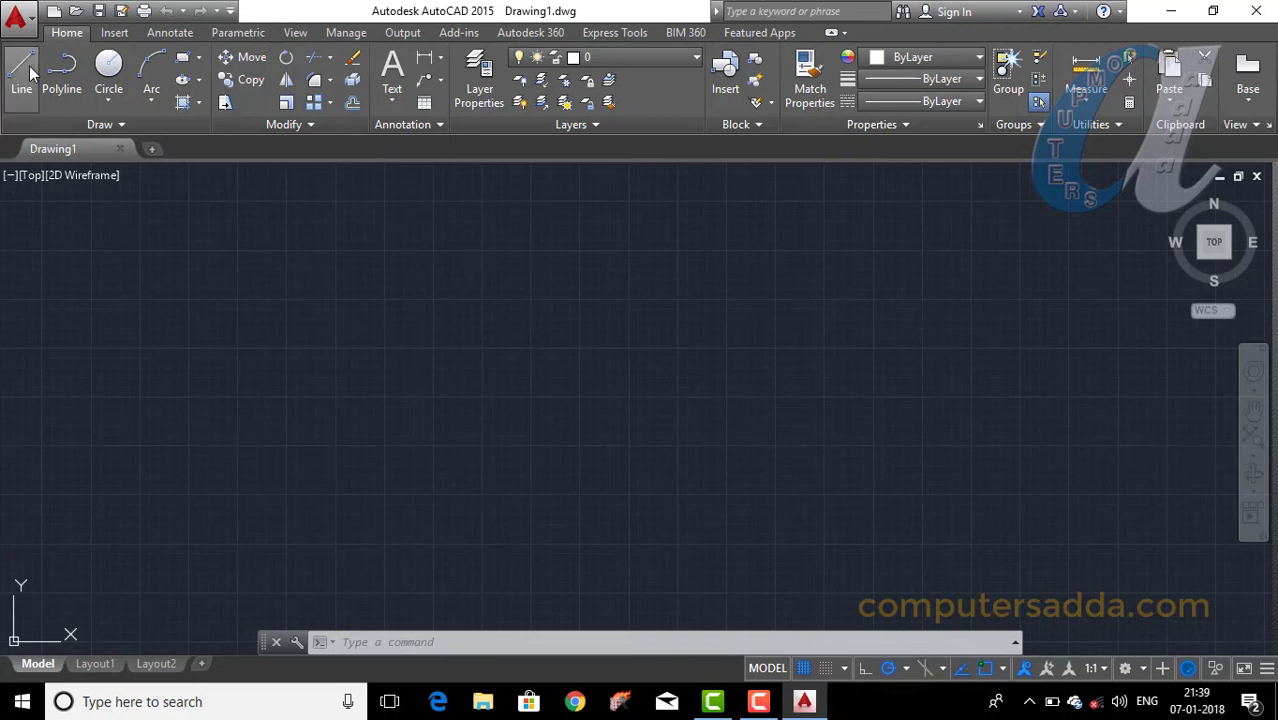
click(459, 423)
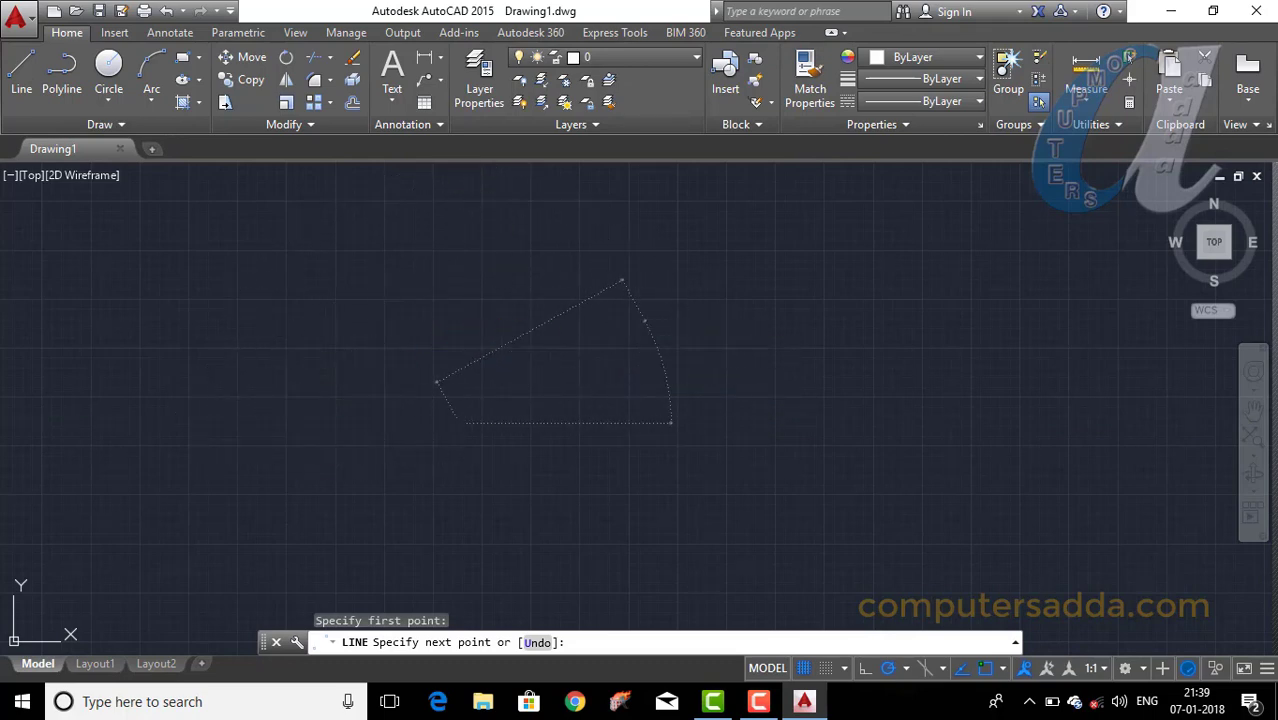
click(645, 321)
click(352, 302)
click(679, 233)
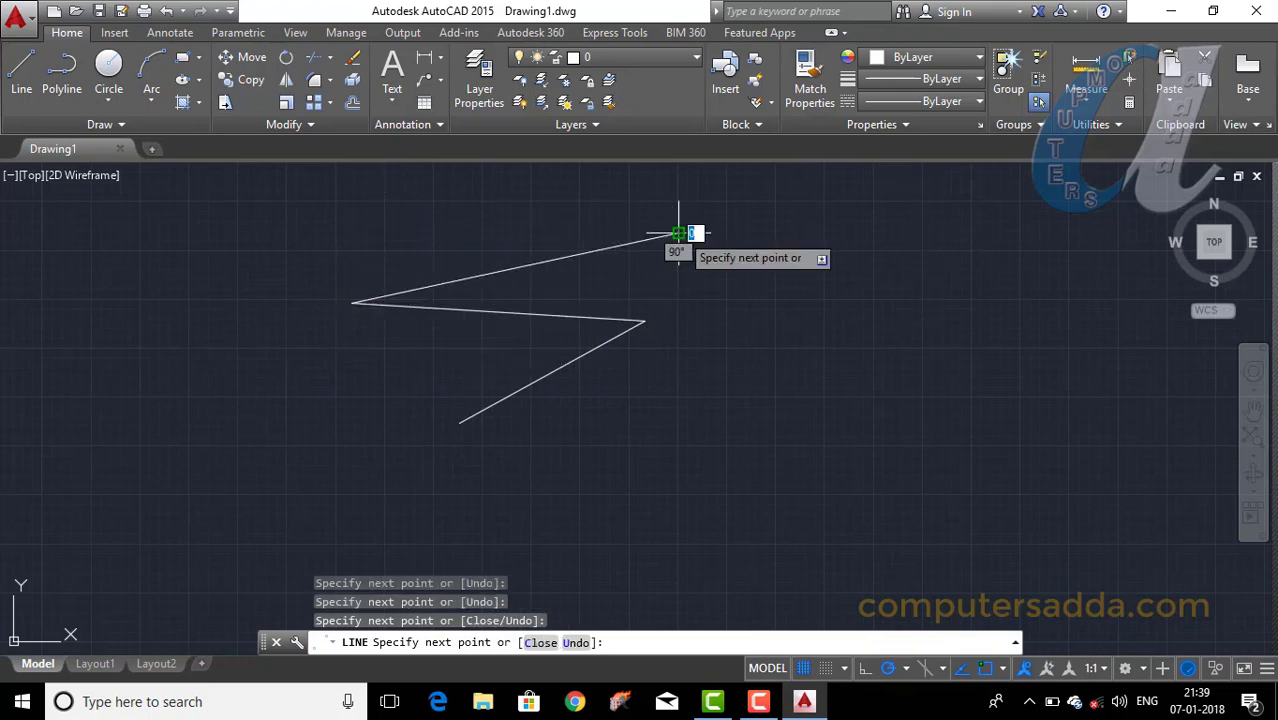
click(845, 298)
key(Escape)
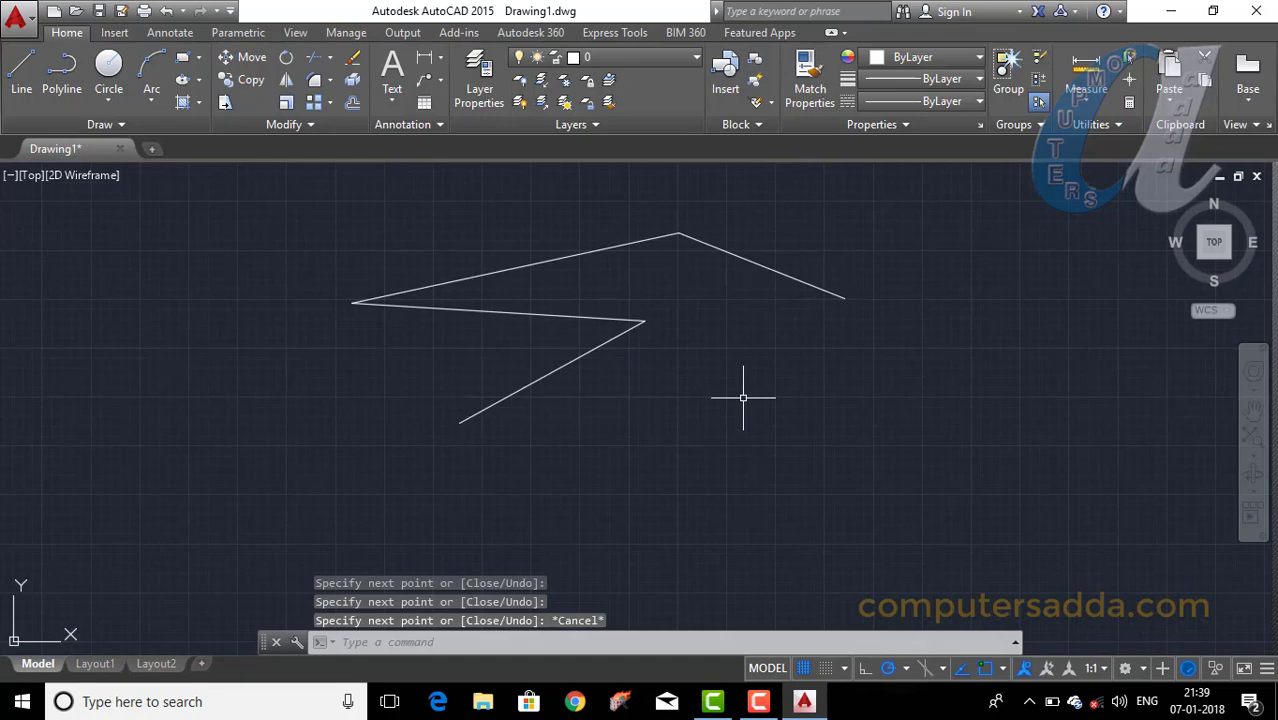
Turn on Ortho mode to try a horizontal line below the zigzag, and turn the mode off again.
key(F8)
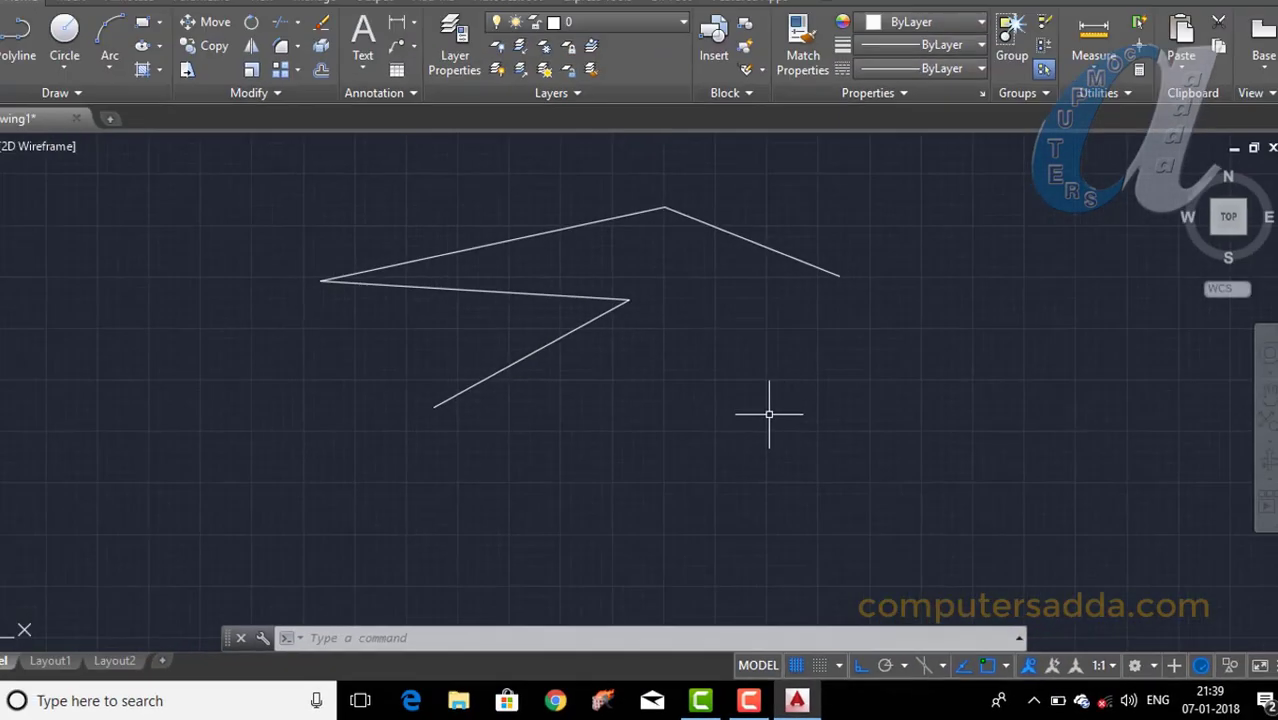
text(l)
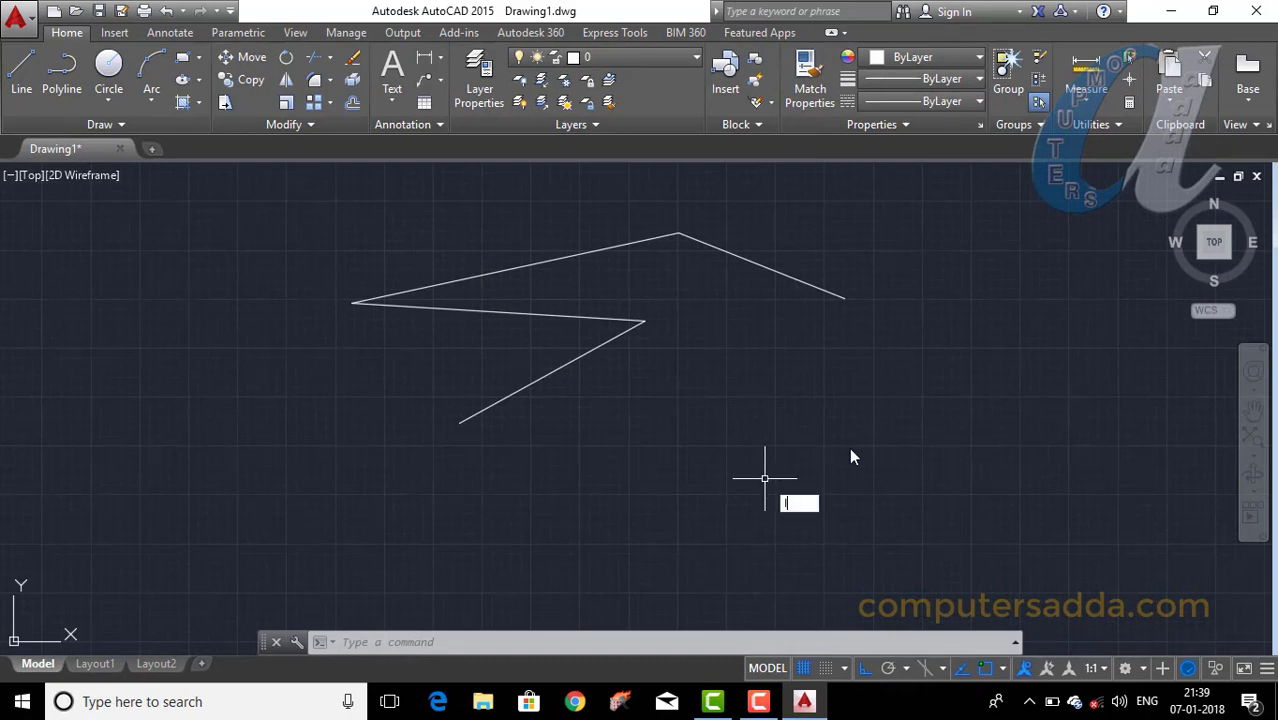
key(Return)
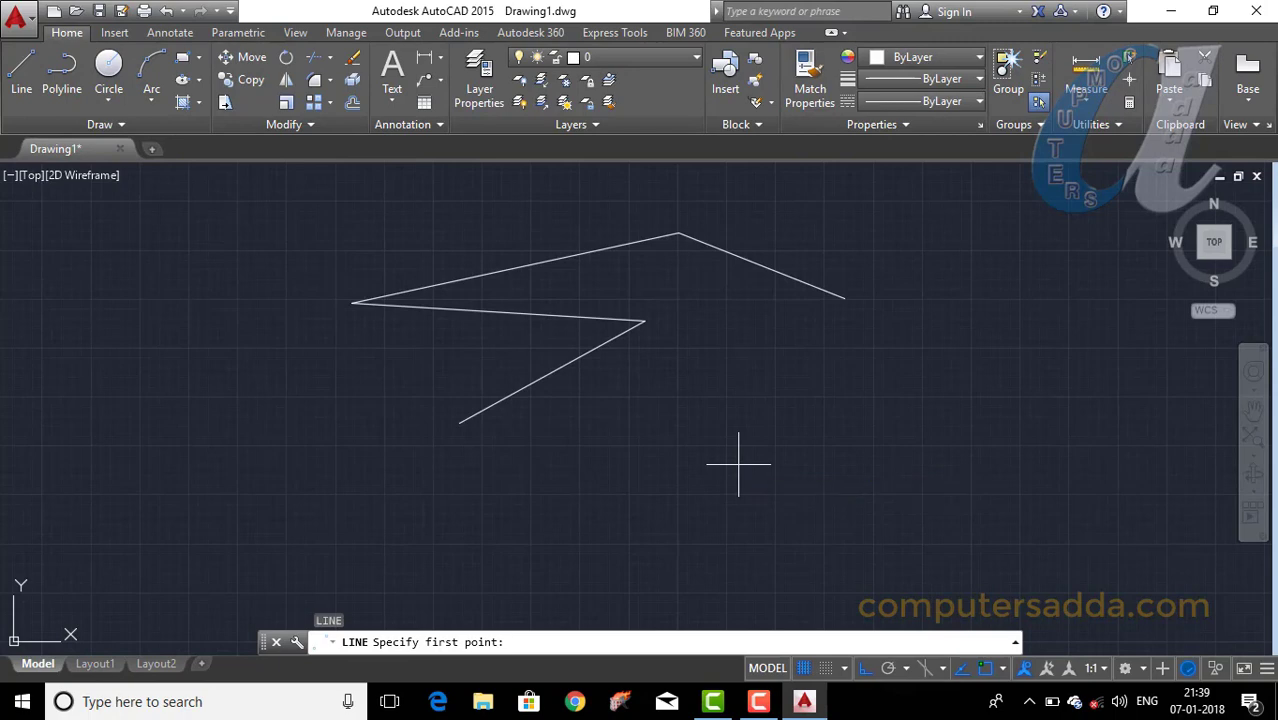
click(738, 464)
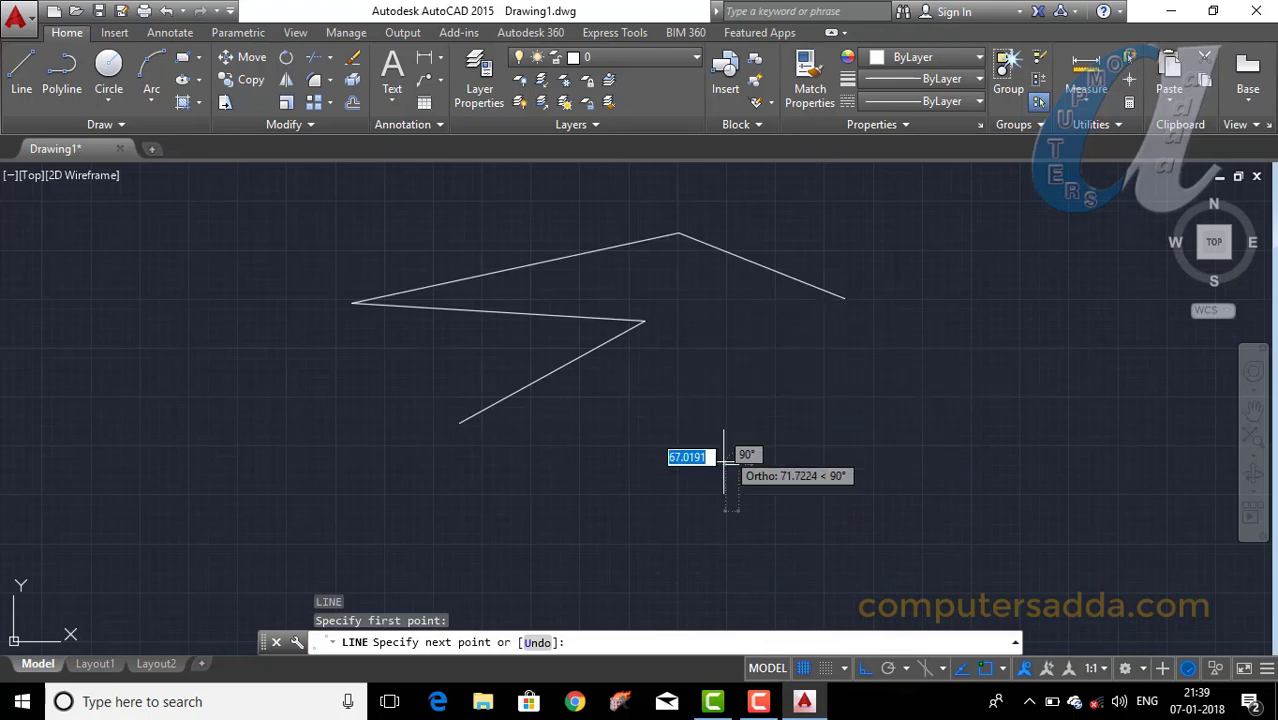
click(773, 464)
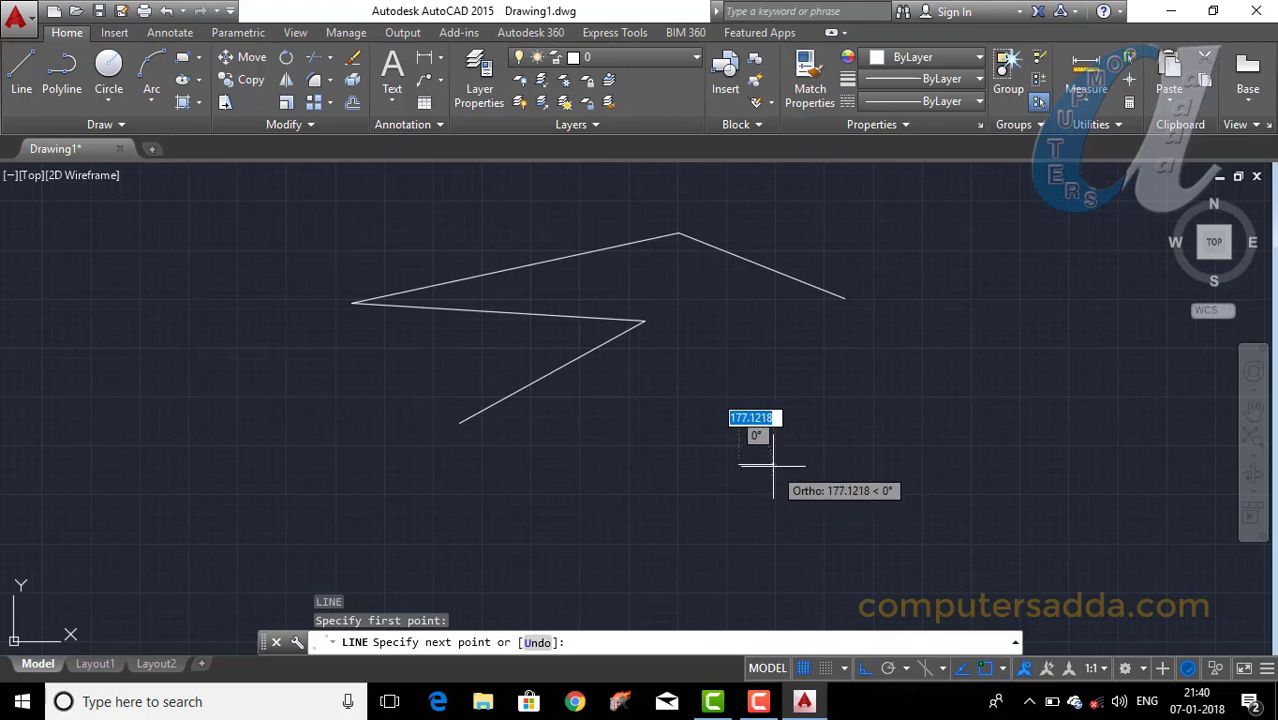
key(Escape)
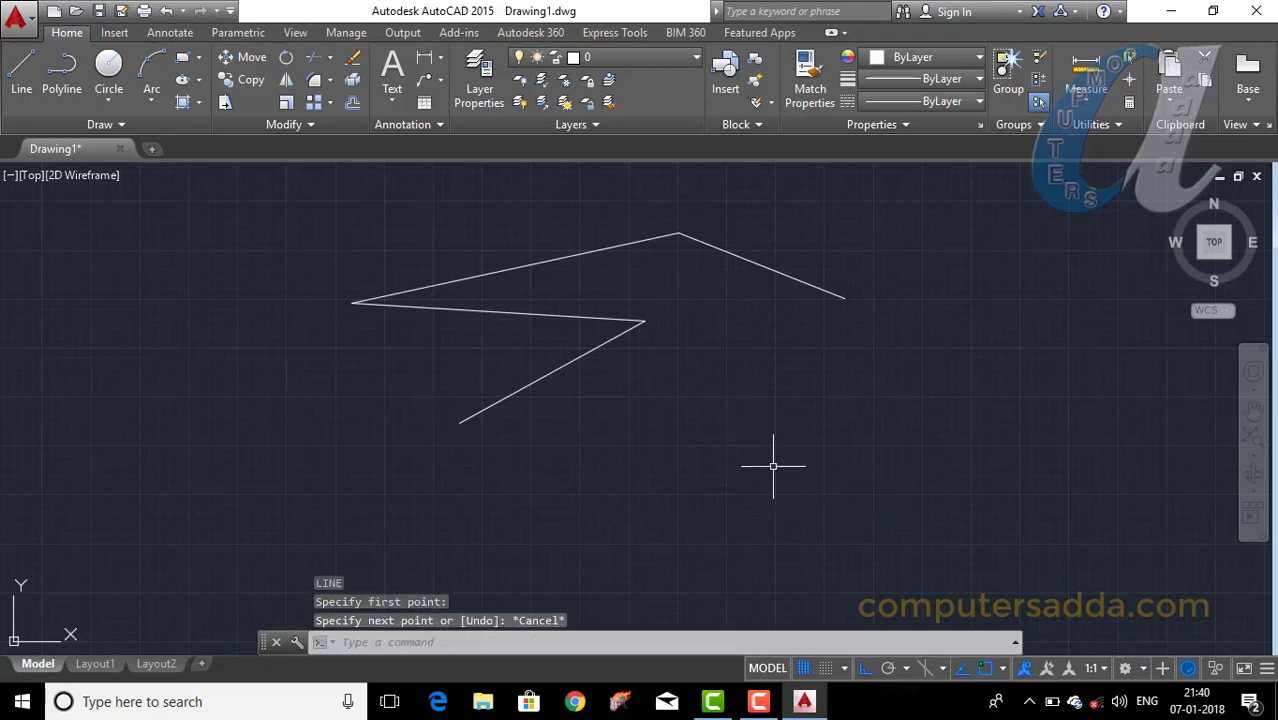
key(F8)
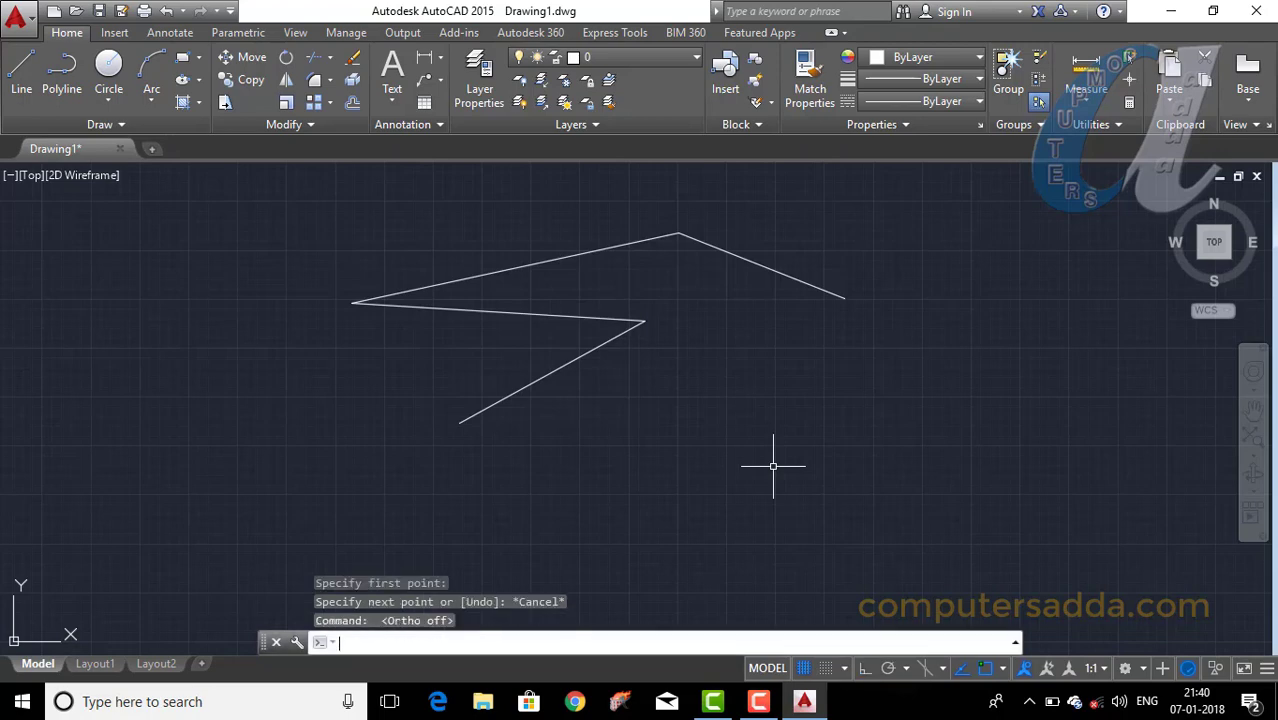